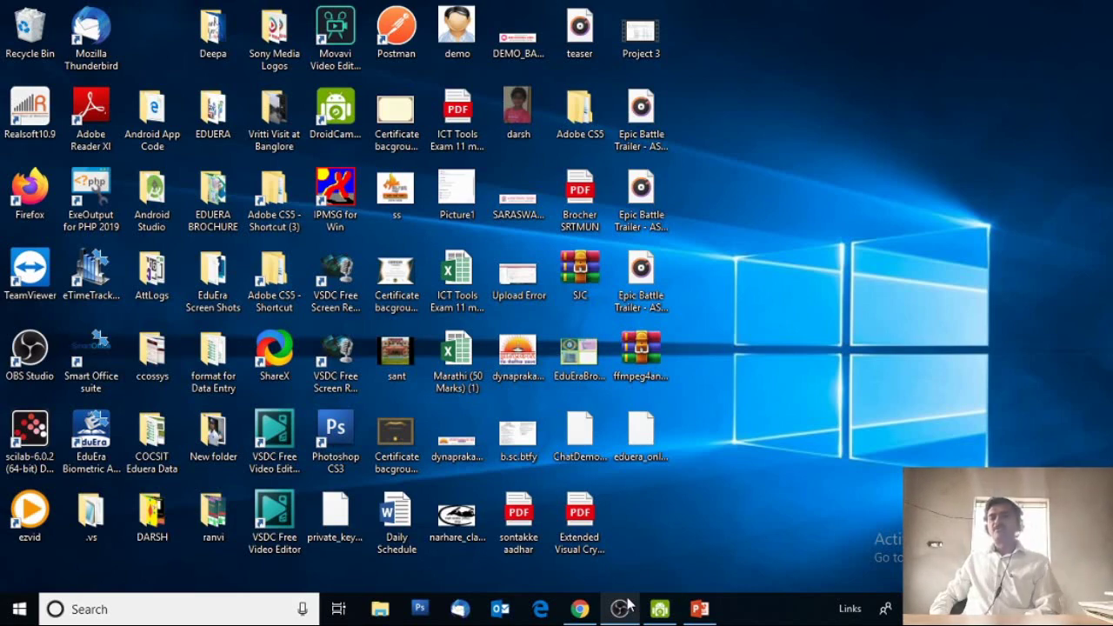
Step: Restore the 'Screen and Audio Recording with CamStudio' PowerPoint presentation from the taskbar
left_click(700, 609)
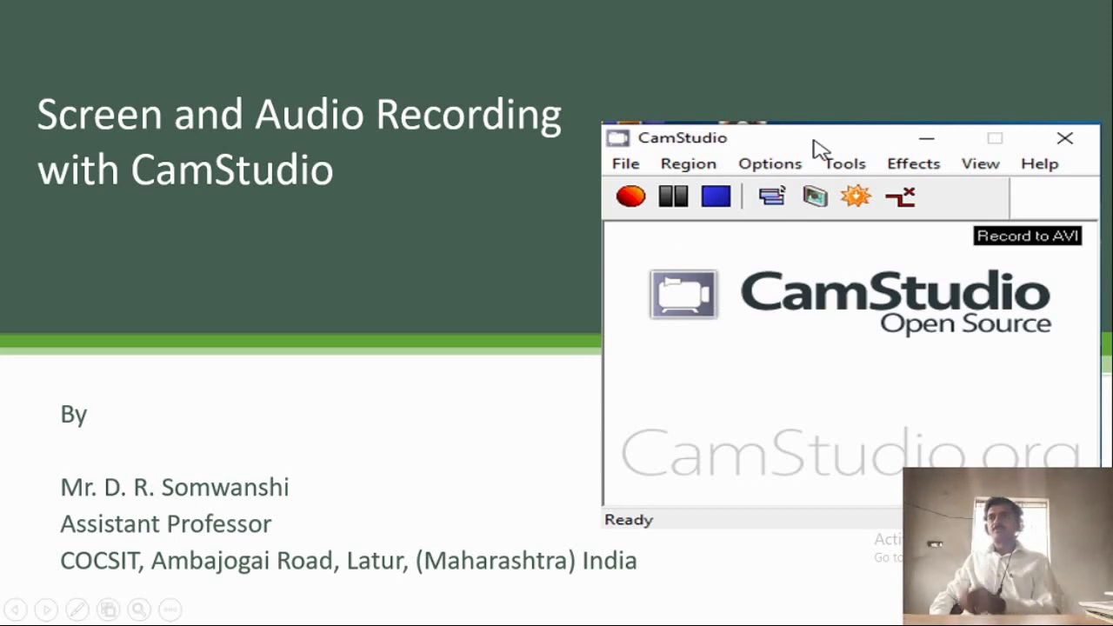
Step: Advance the slide show past the title slide to the Introduction slide
left_click(898, 298)
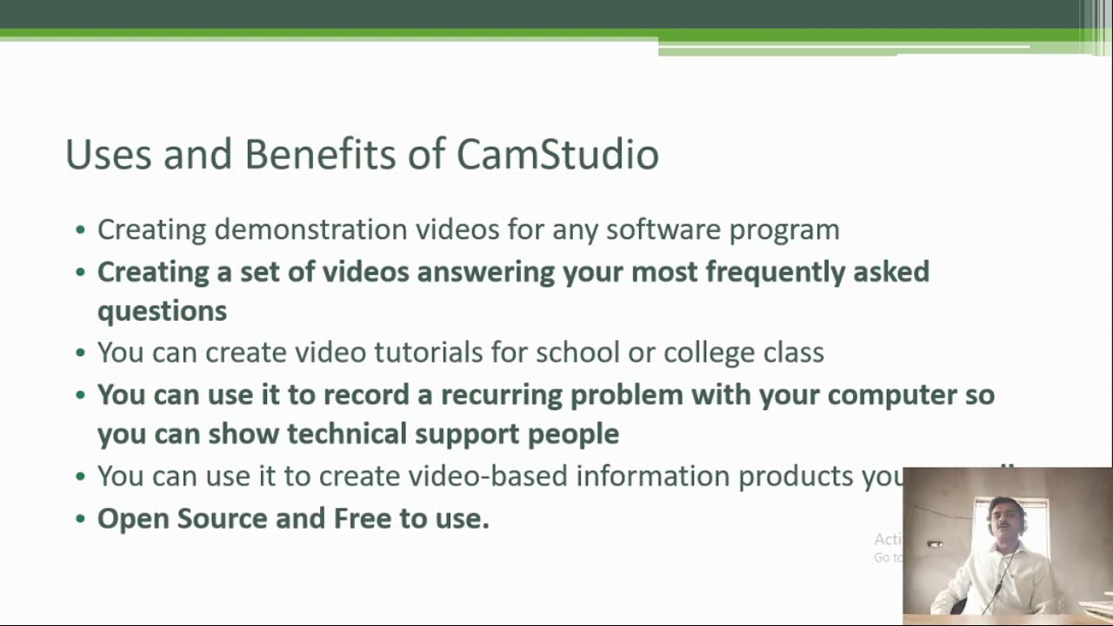
key("Right")
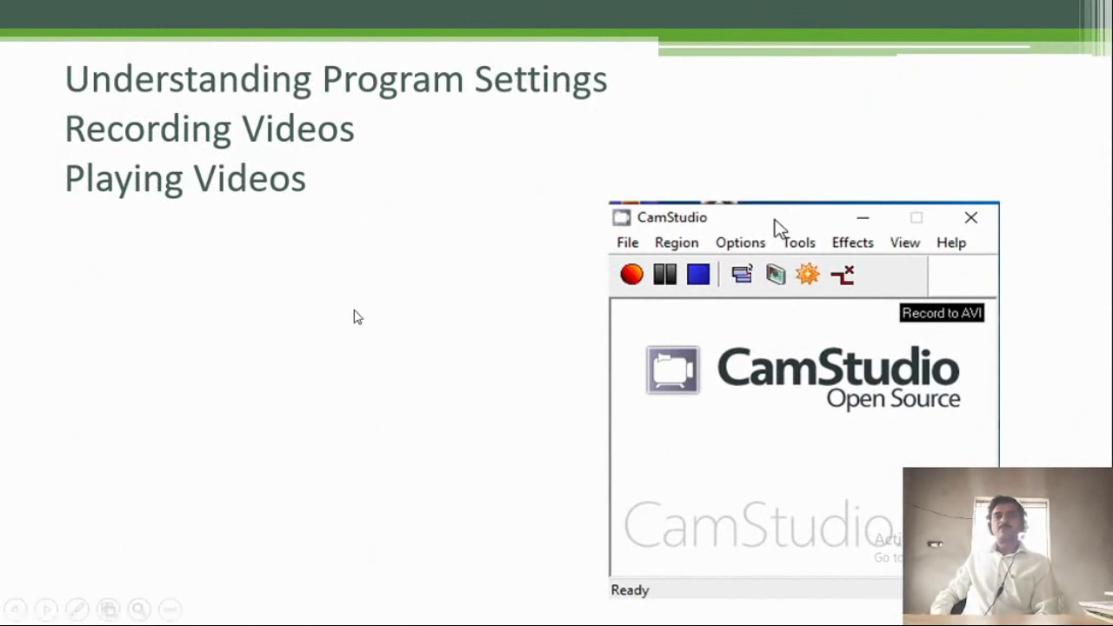
Step: Reveal the Region of capture through Output Directory etc. bullets, then end the slide show
left_click(417, 303)
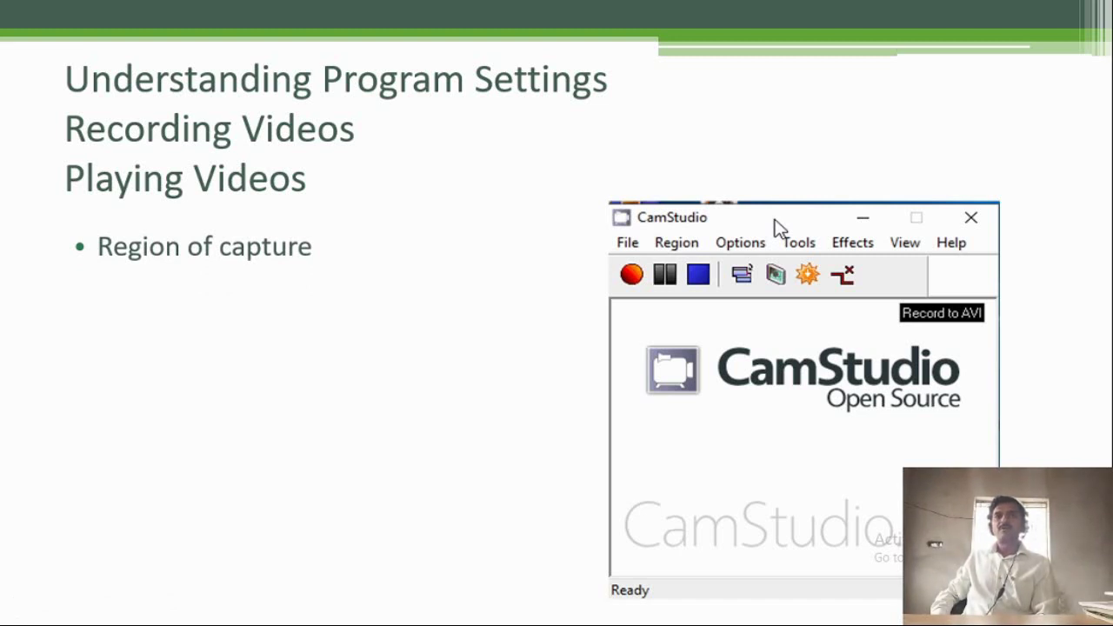
key("Right")
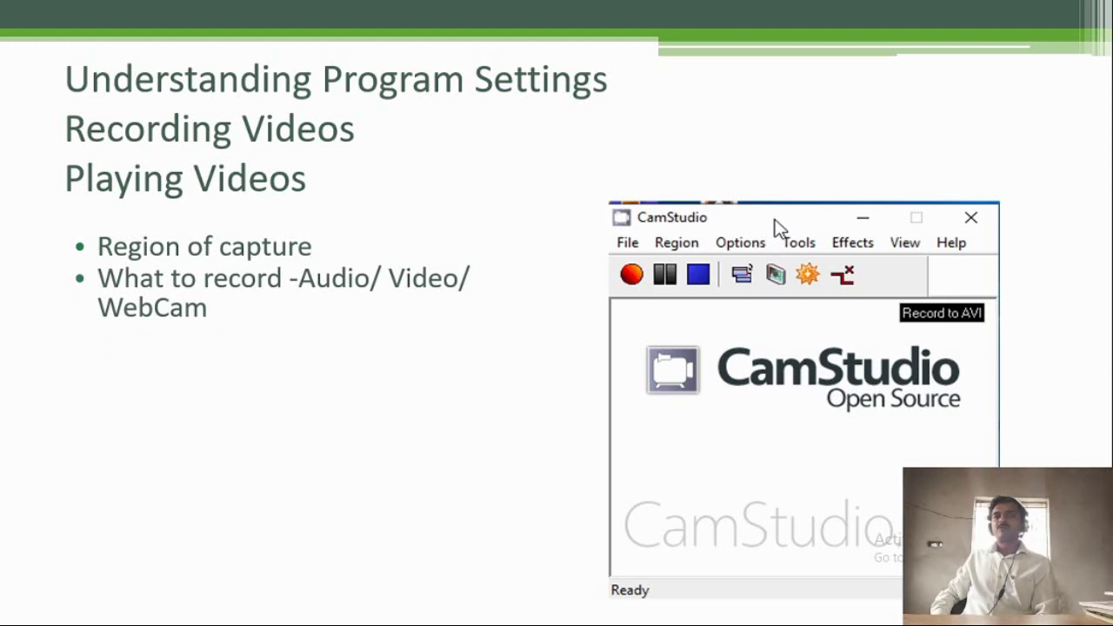
key("Right")
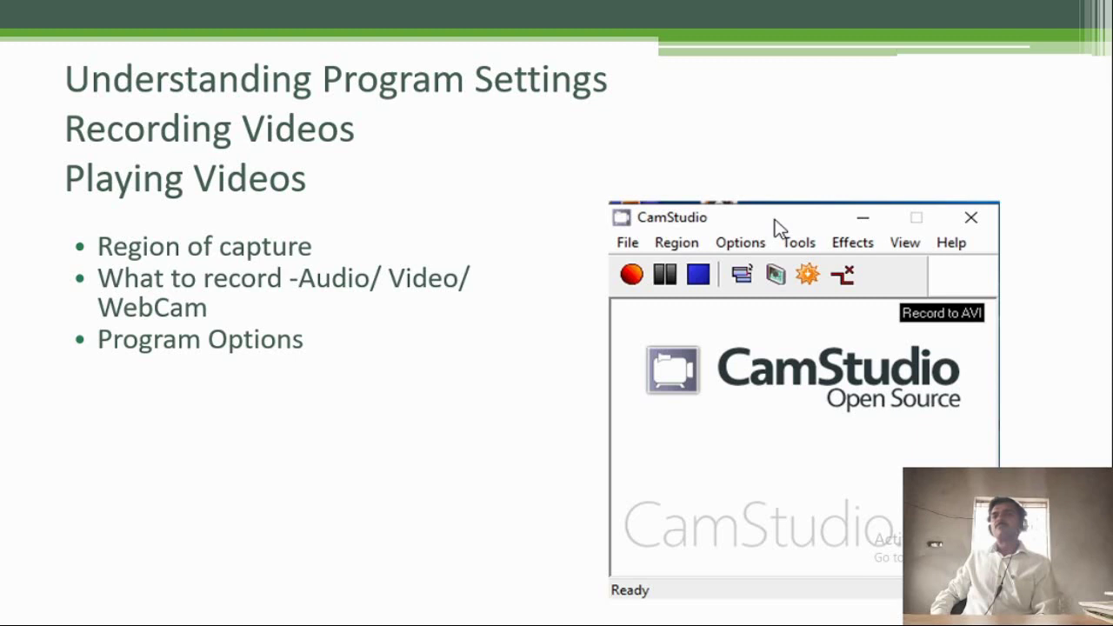
key("Right")
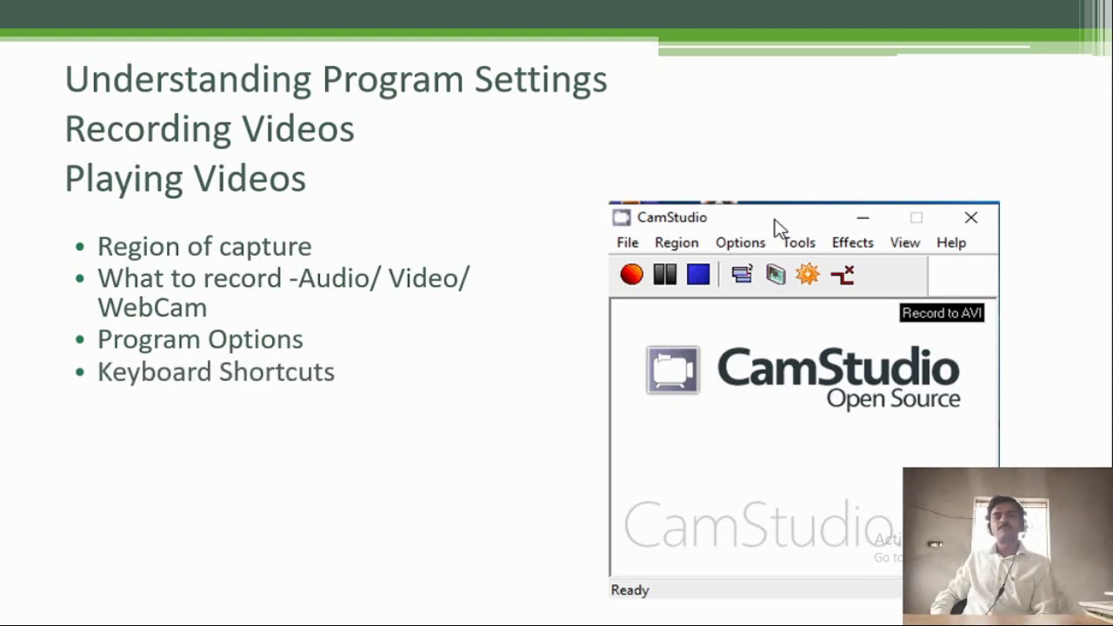
key("Right")
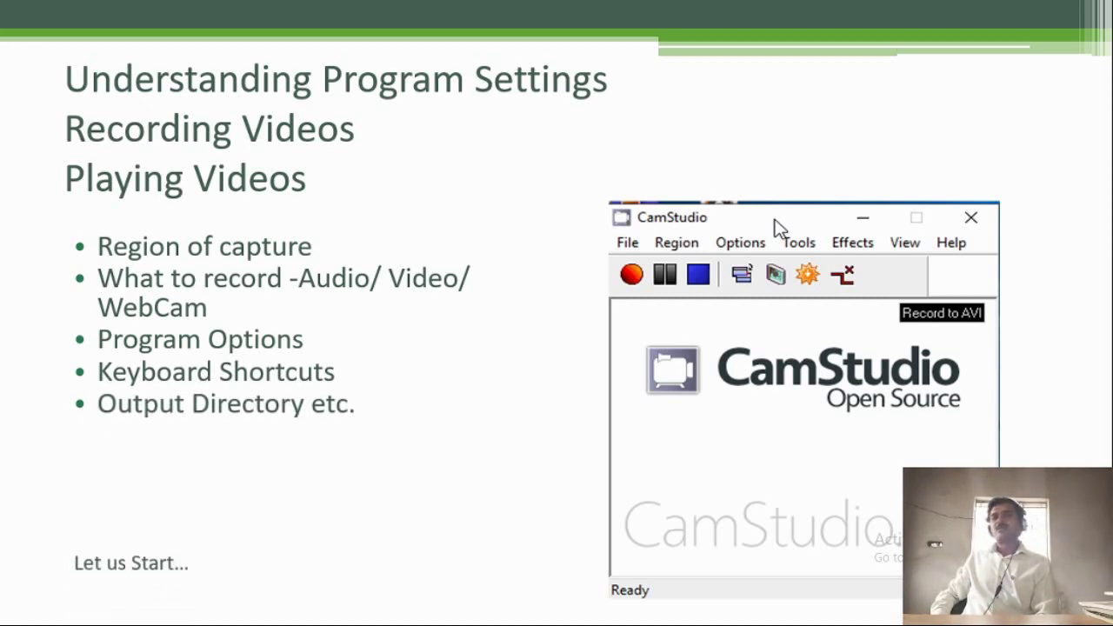
key("Right")
key("Right")
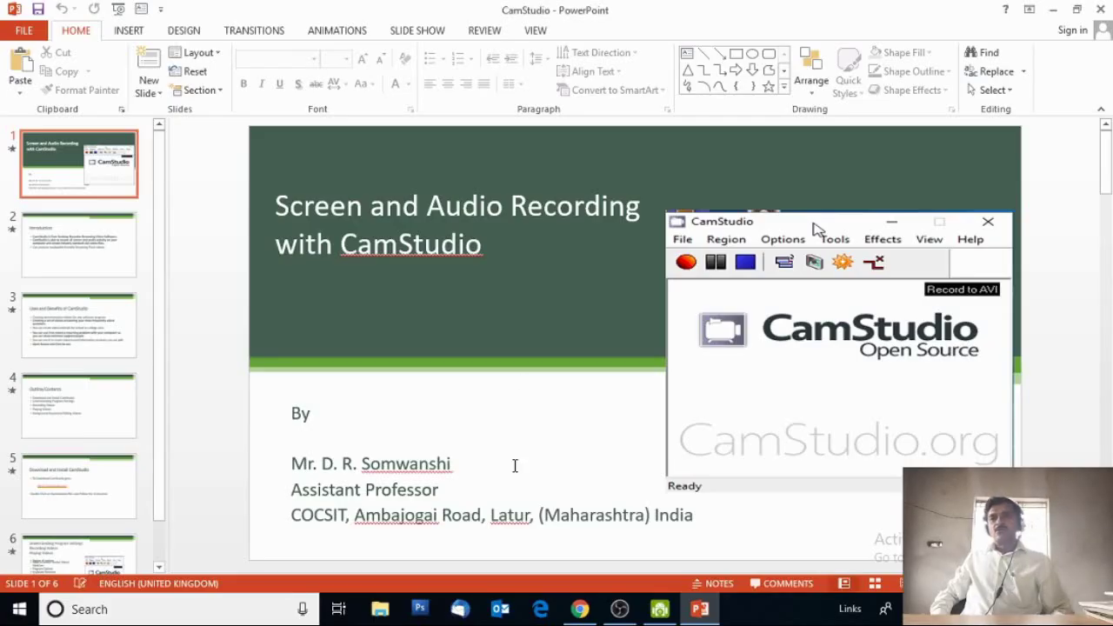
Step: Search Chrome in a new tab for 'cam studio download'
left_click(579, 609)
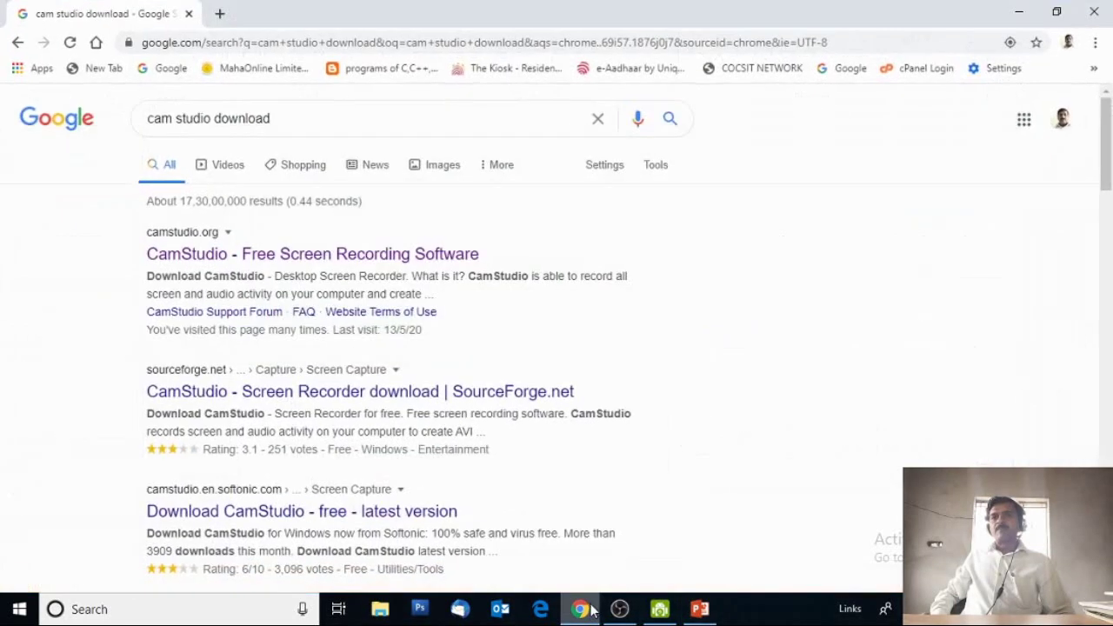
left_click(219, 14)
type("c")
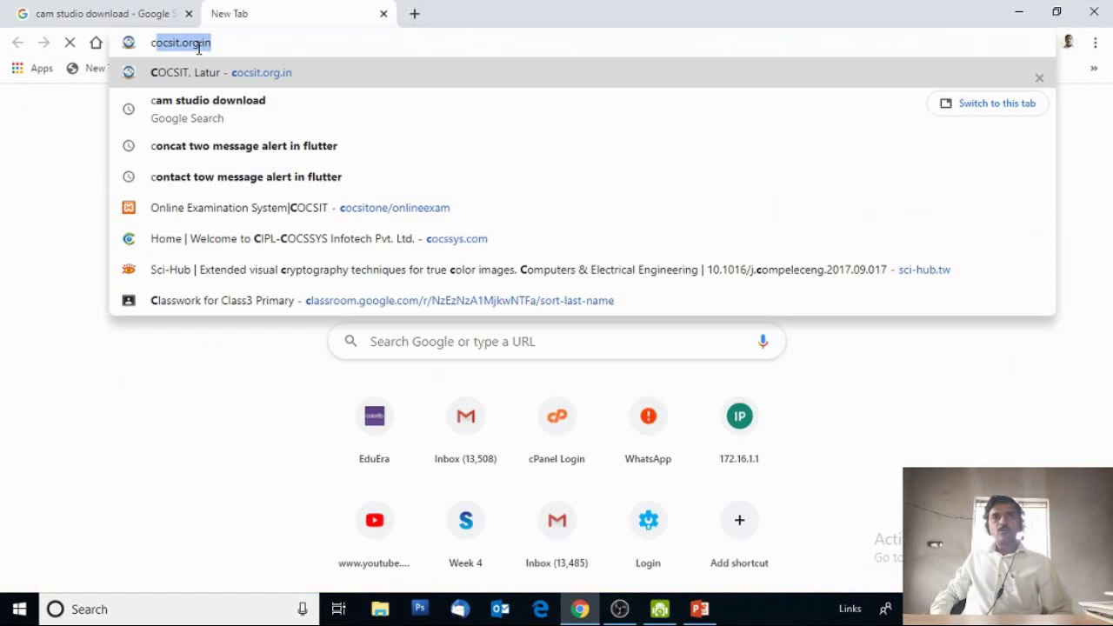
type("am studio download")
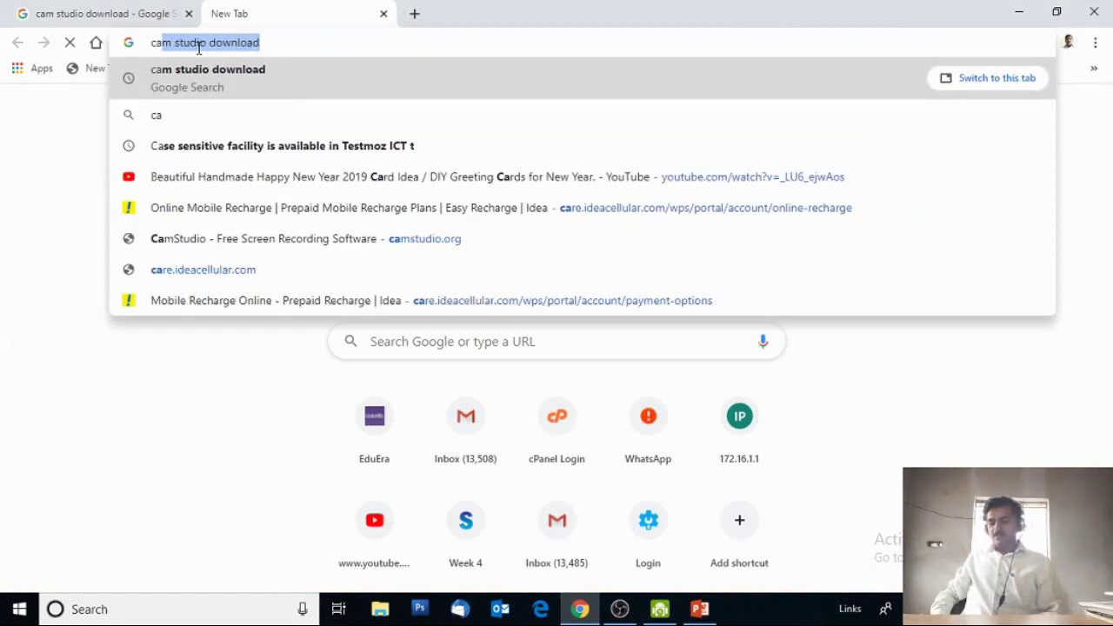
key("Right")
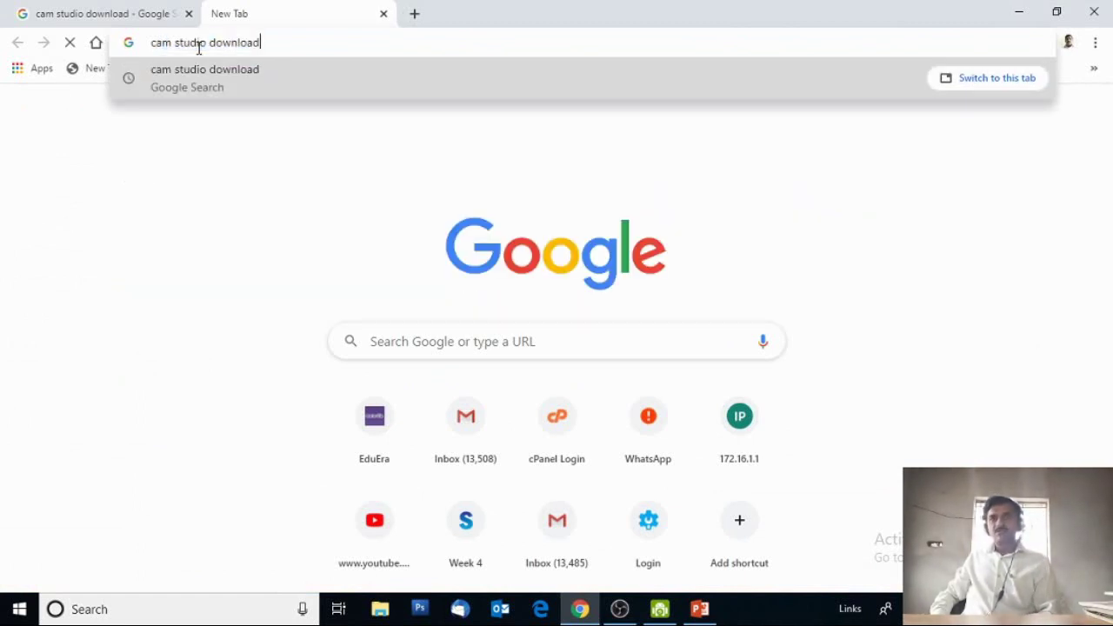
key("Return")
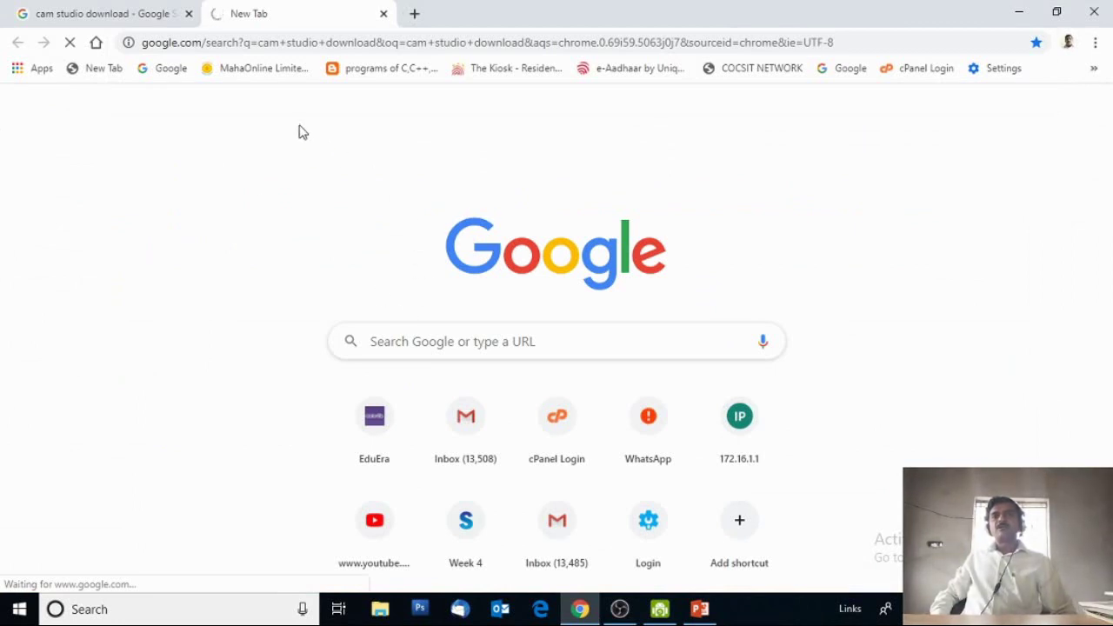
Step: Open the camstudio.org result in a new tab and download the CamStudio 2.7 installer
left_click(131, 15)
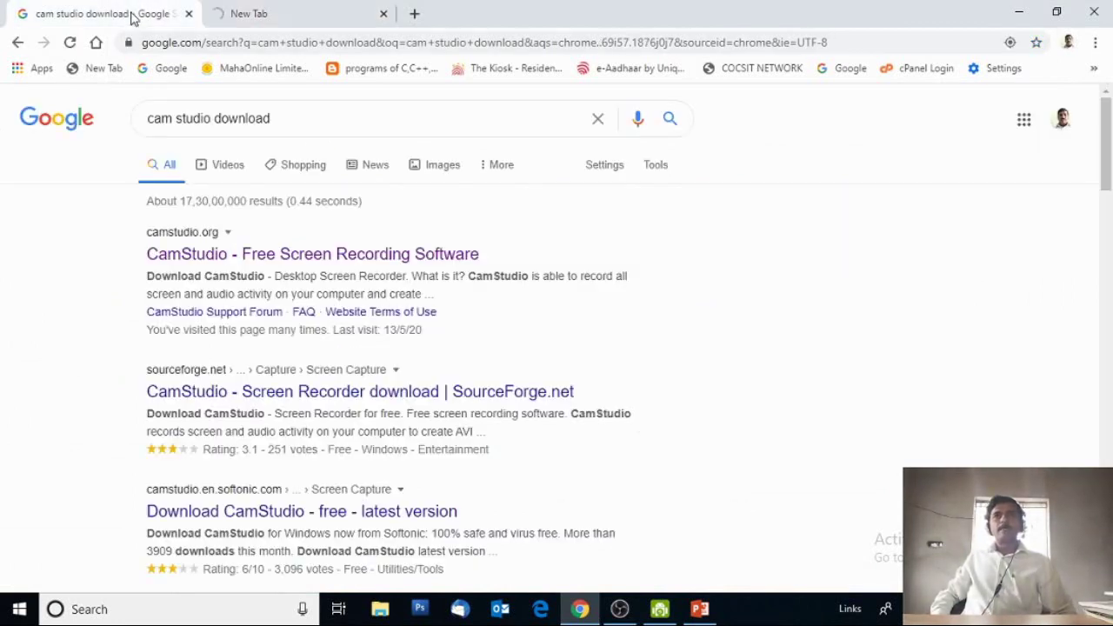
right_click(276, 253)
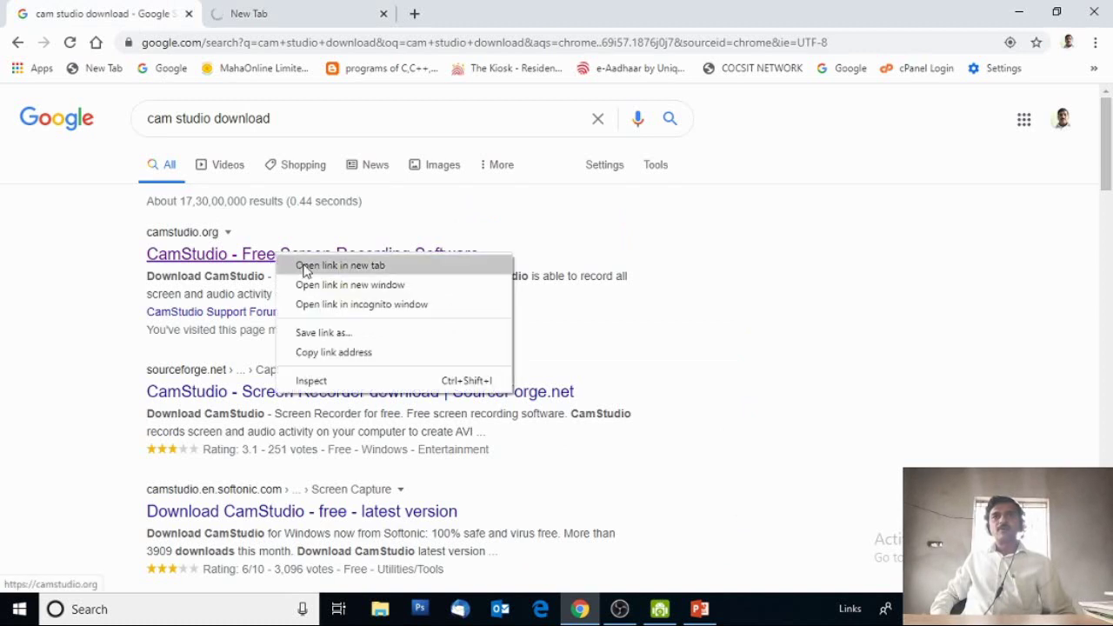
left_click(304, 270)
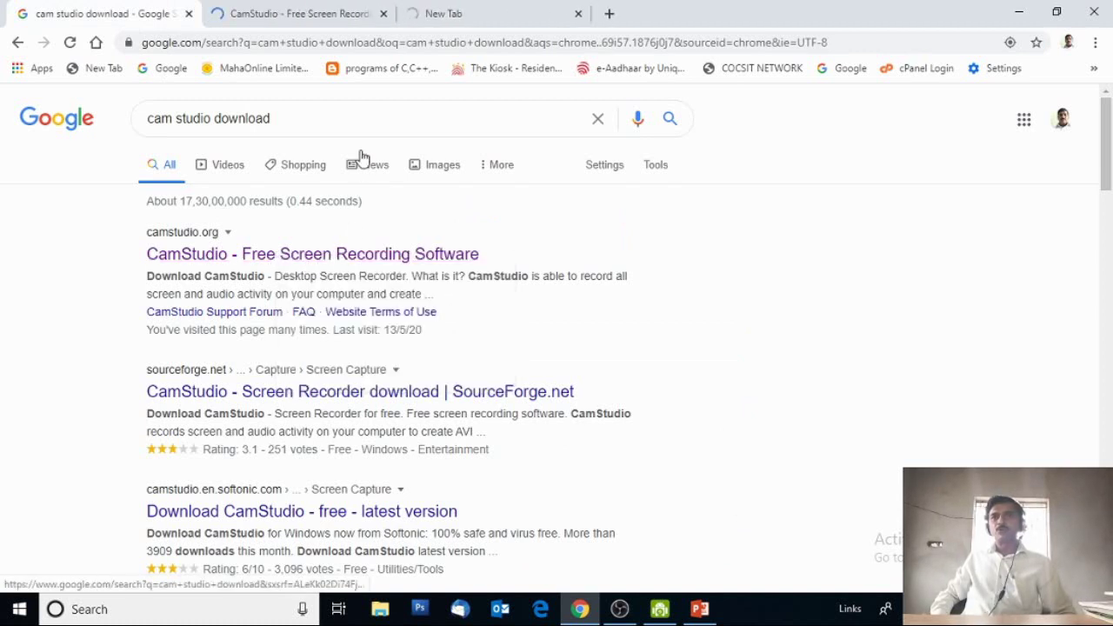
left_click(260, 13)
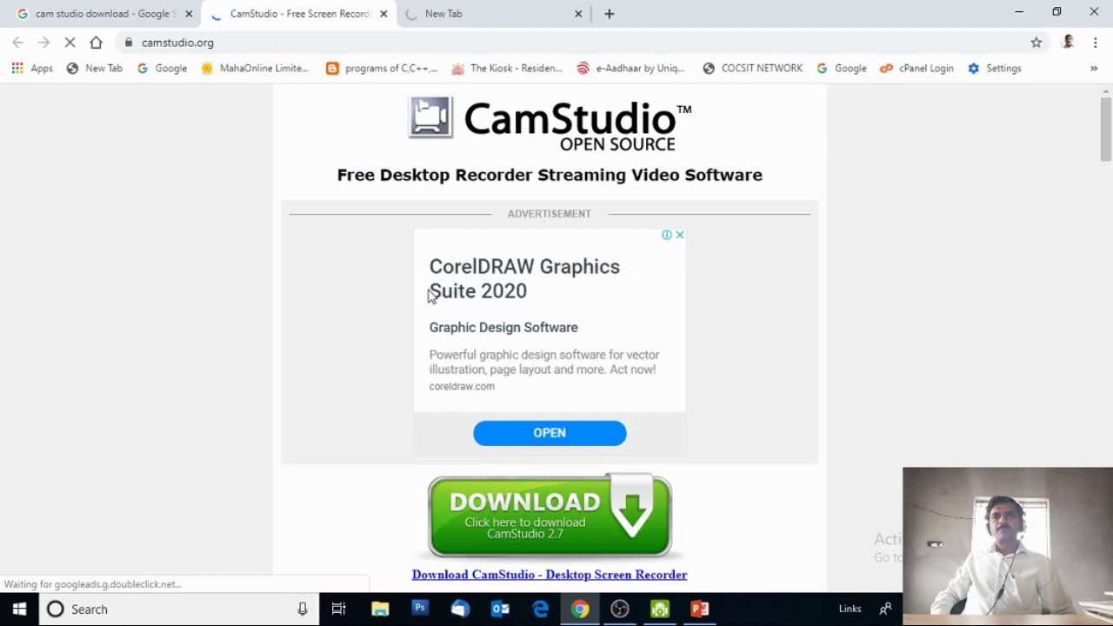
left_click(525, 511)
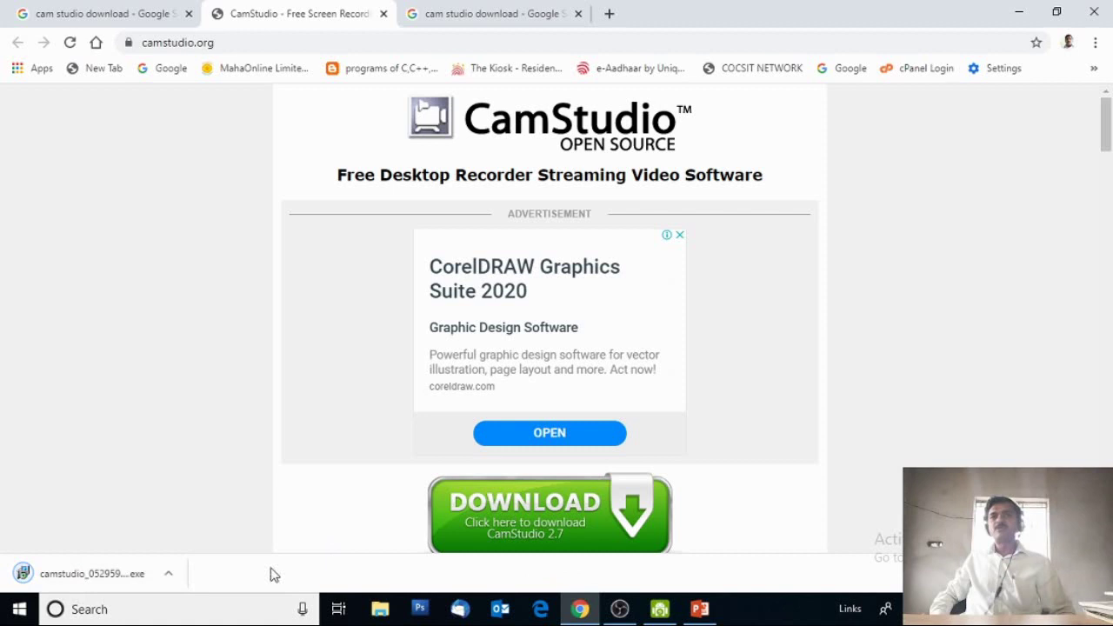
Step: Search Windows for 'cam' and launch the CamStudio desktop app
left_click(106, 609)
type("ca")
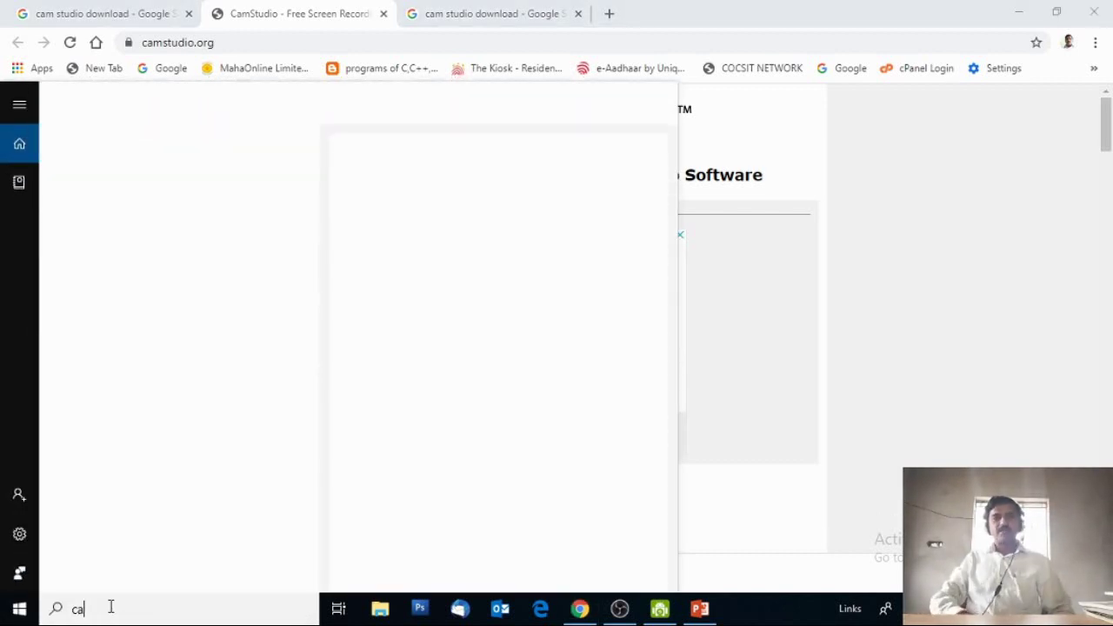
type("m")
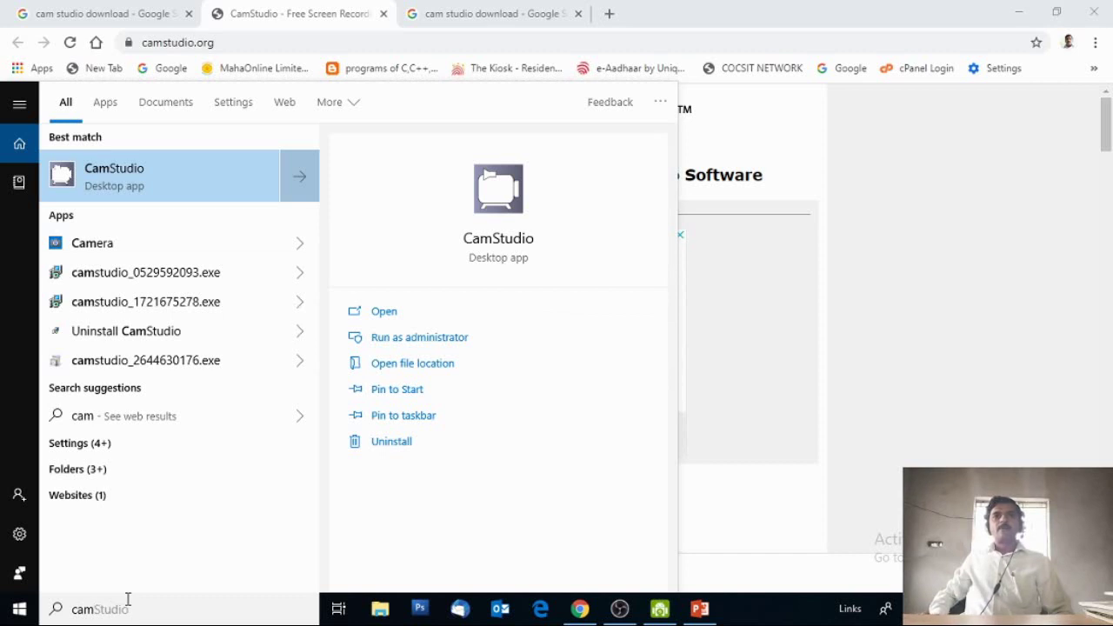
left_click(126, 174)
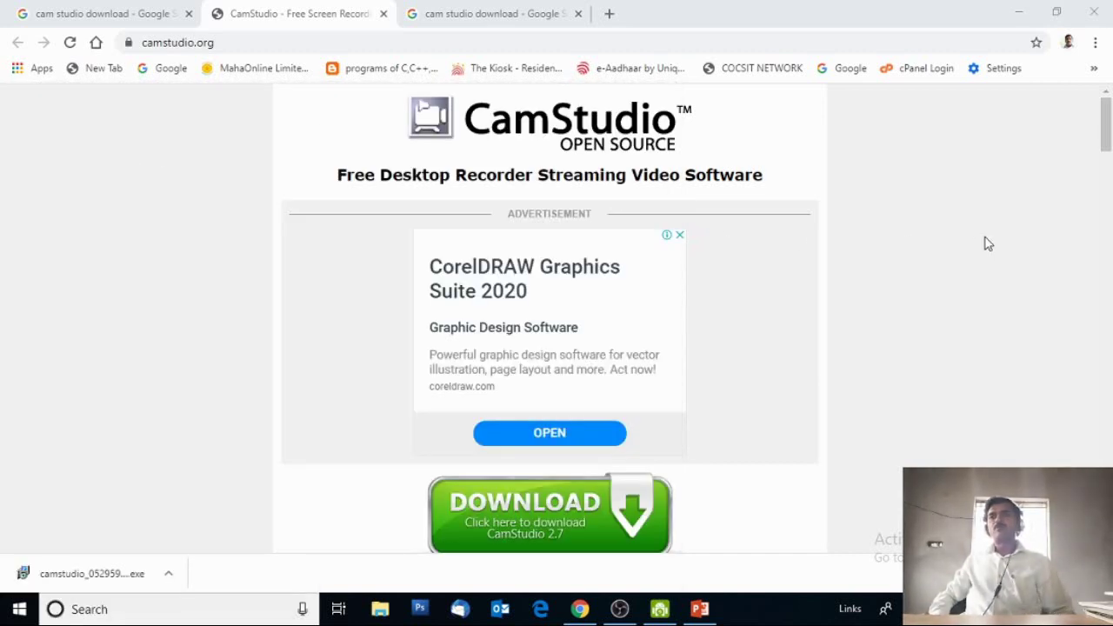
Step: Minimize Chrome and PowerPoint and show the hidden tray icons
left_click(1018, 13)
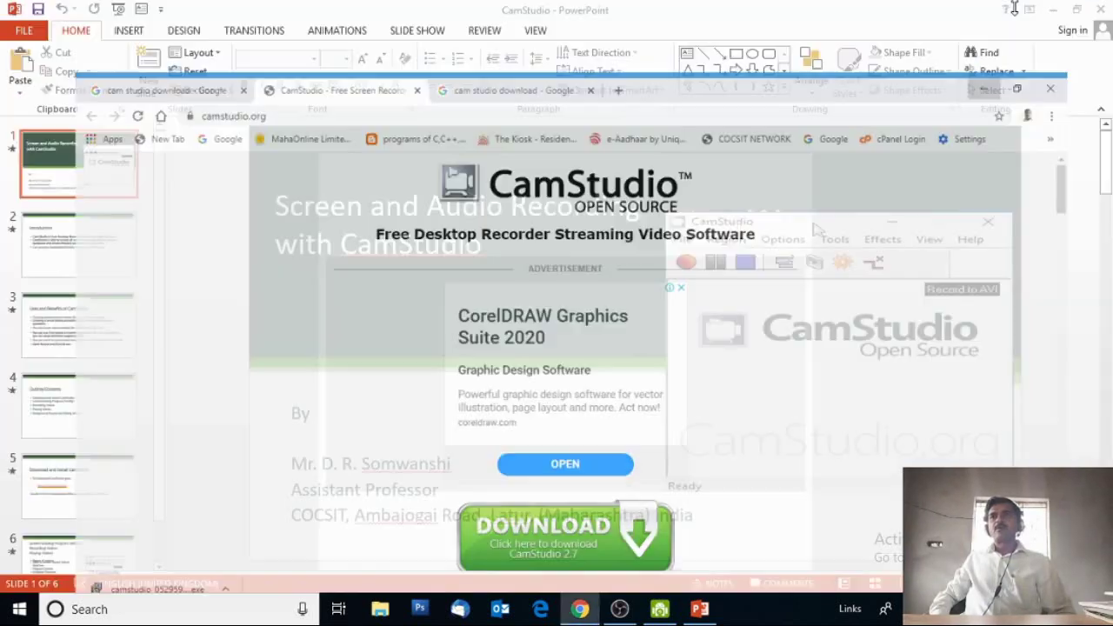
left_click(1051, 10)
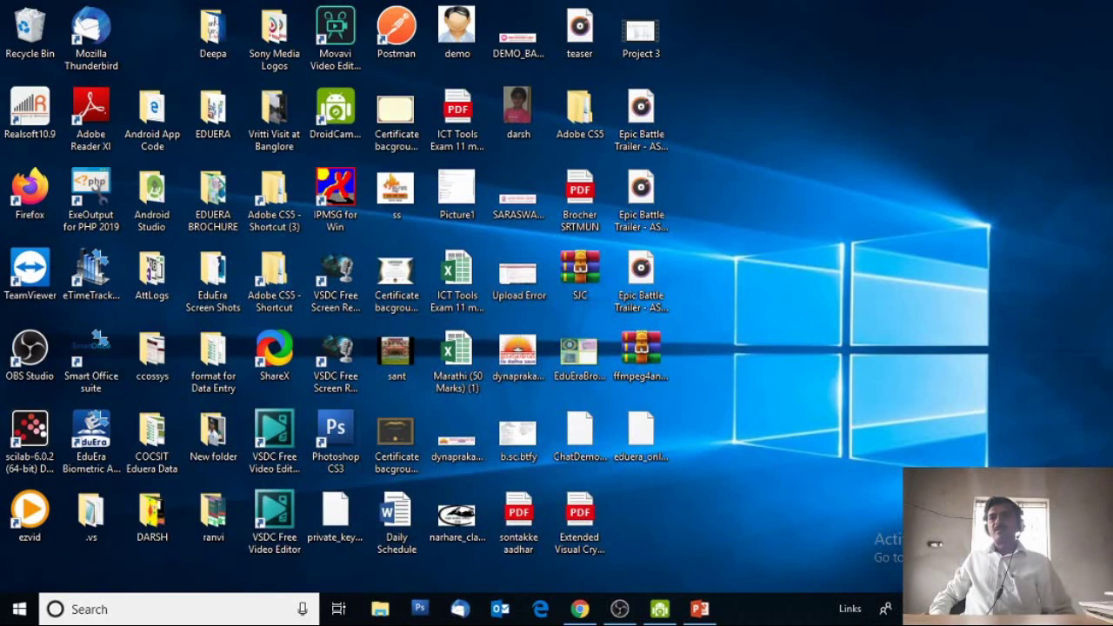
left_click(914, 609)
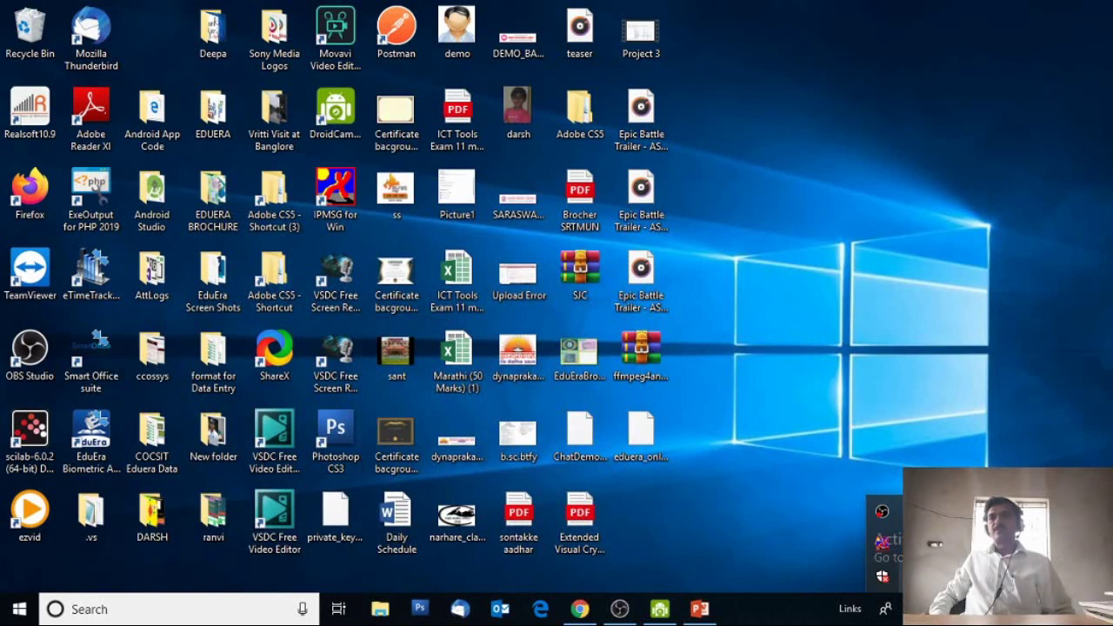
Step: Open CamStudio from the tray, move it up-left, and review the record, pause and stop commands
left_click(882, 576)
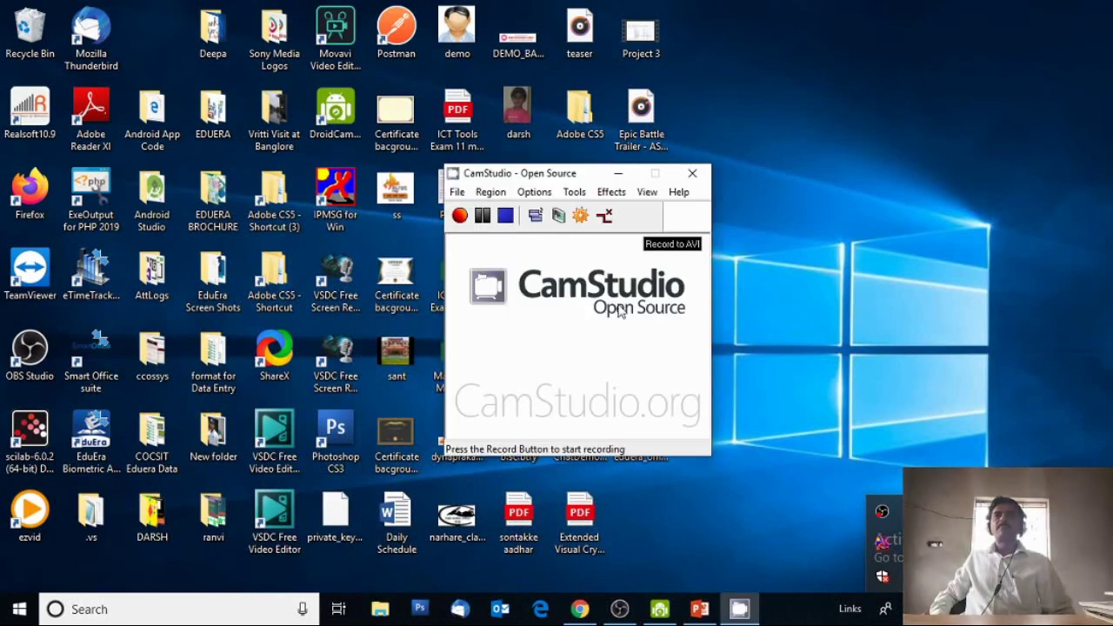
left_click_drag(565, 177, 530, 153)
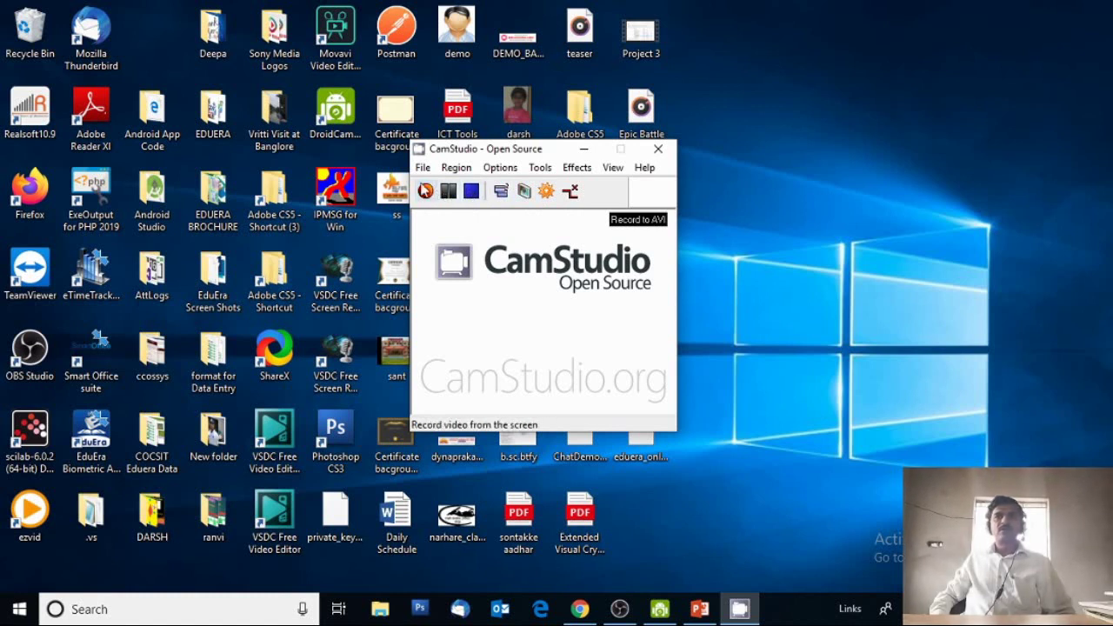
left_click(424, 170)
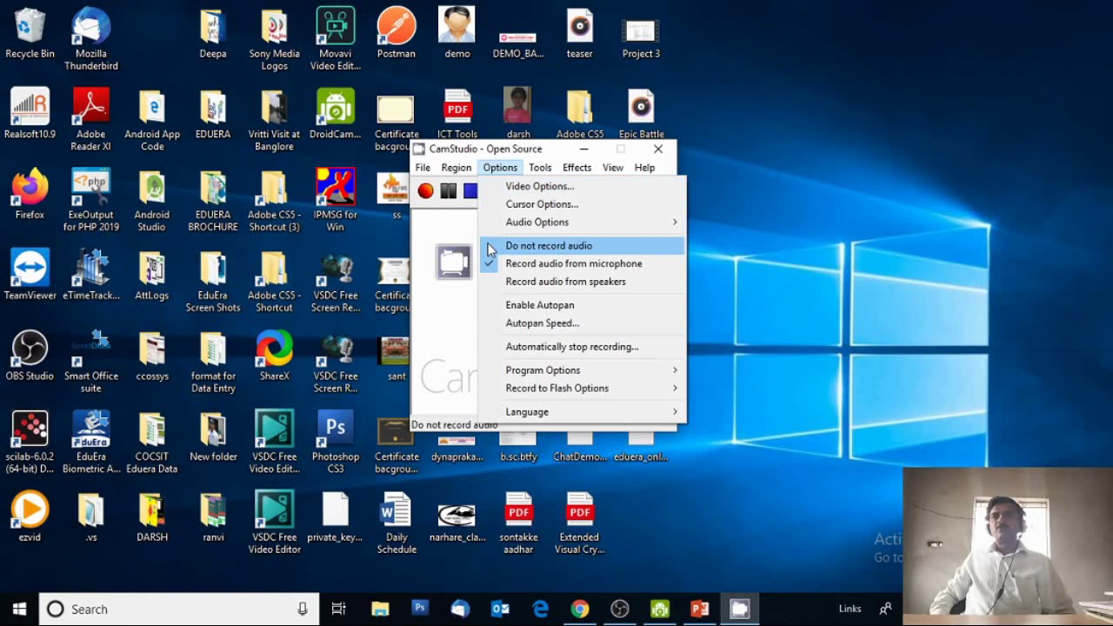
Step: Enable 'Record audio from microphone' and reopen the Options menu for its audio settings
left_click(526, 264)
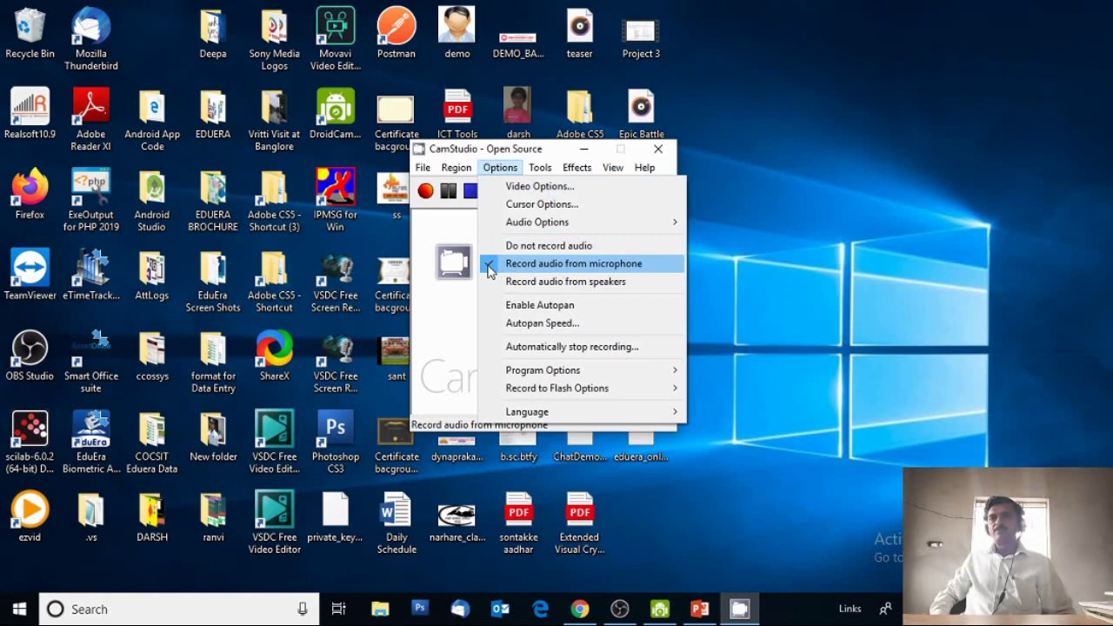
left_click(489, 271)
left_click(500, 167)
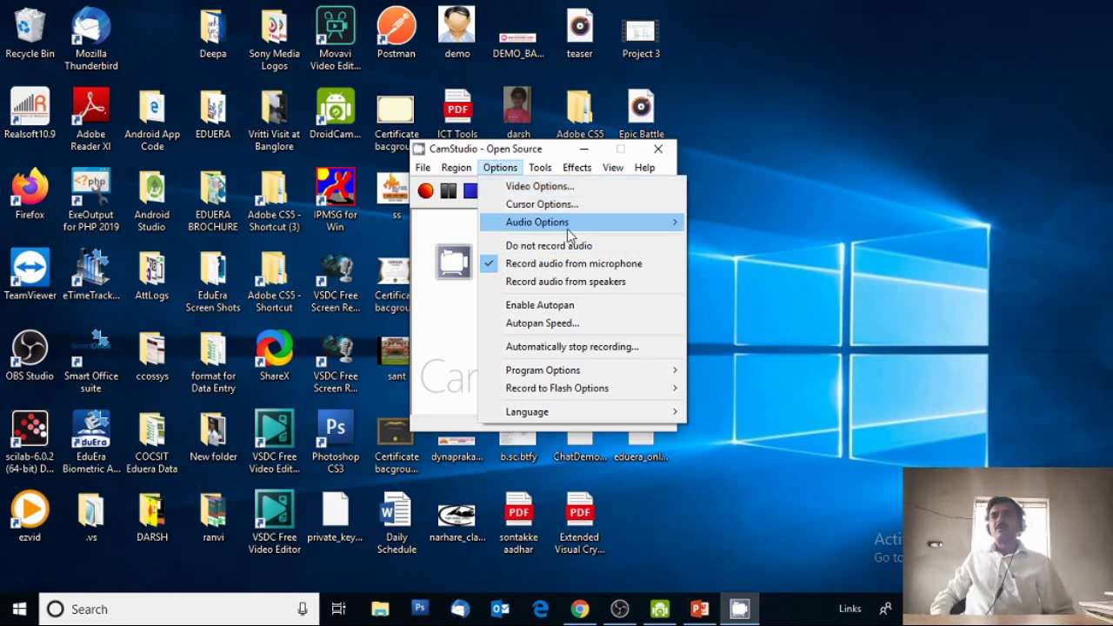
mouse_move(537, 222)
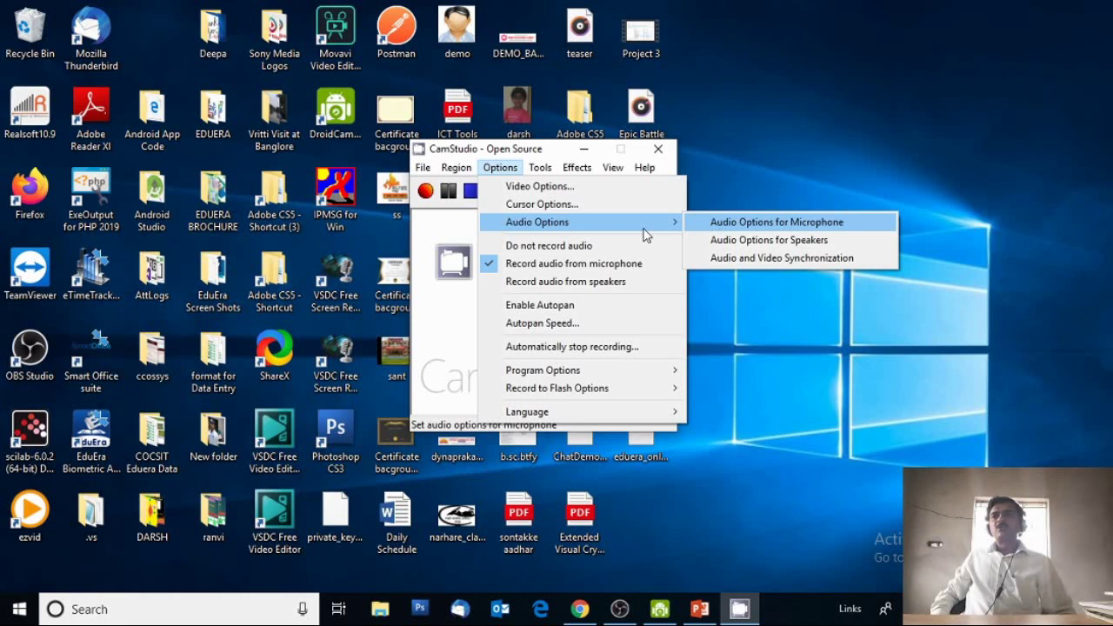
Step: Select Microphone (Realtek(R) Audio) as capture device, check volume, and confirm 44.1 kHz mono 16-bit PCM
left_click(803, 224)
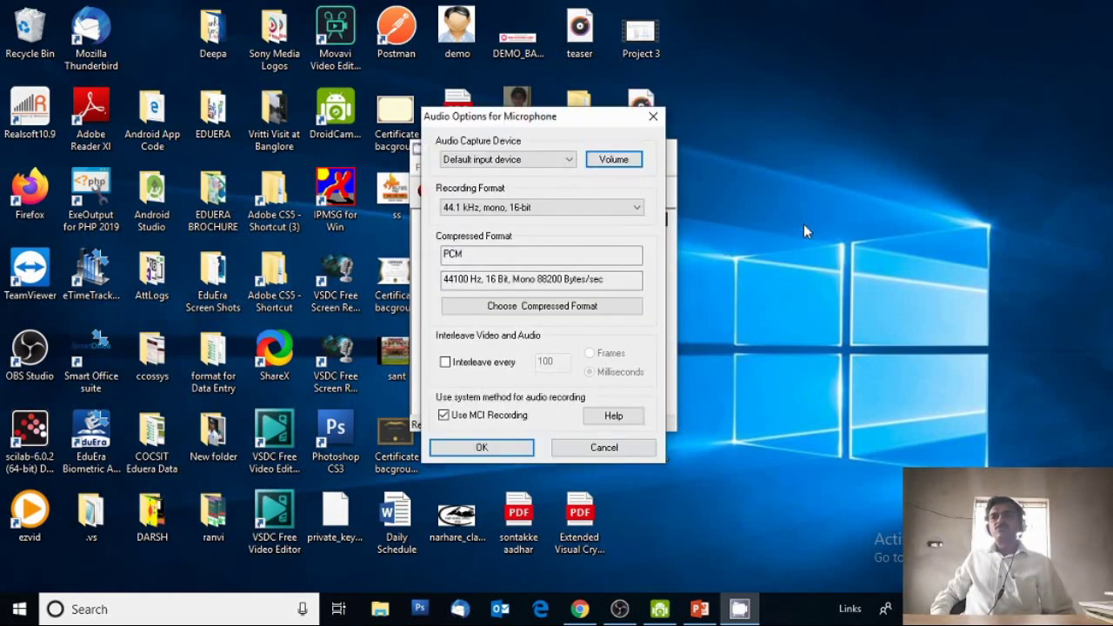
left_click(549, 161)
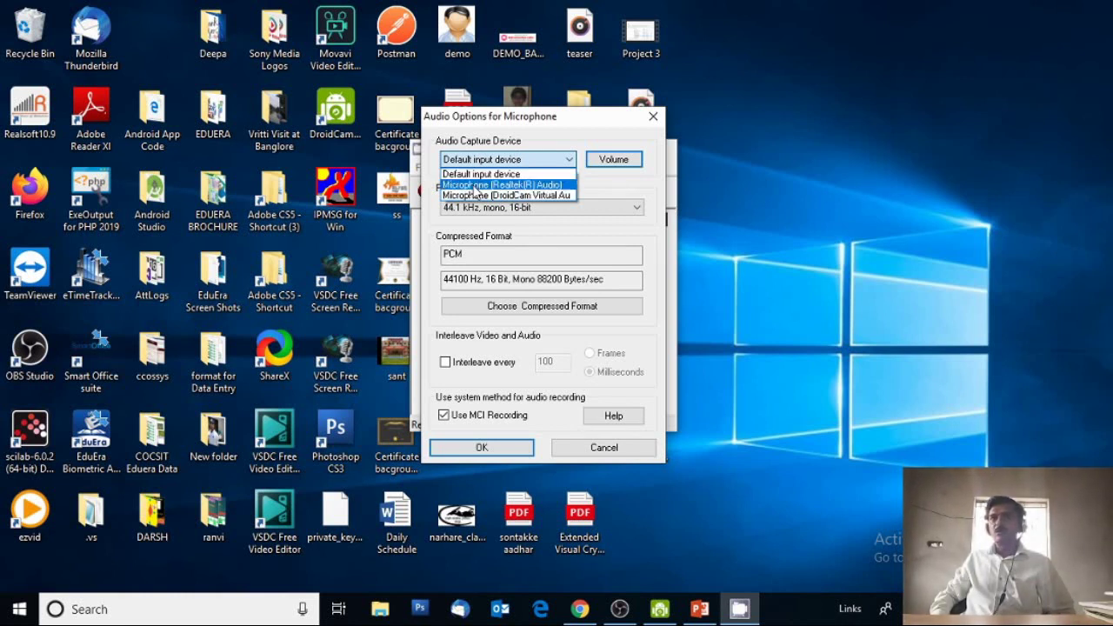
left_click(475, 186)
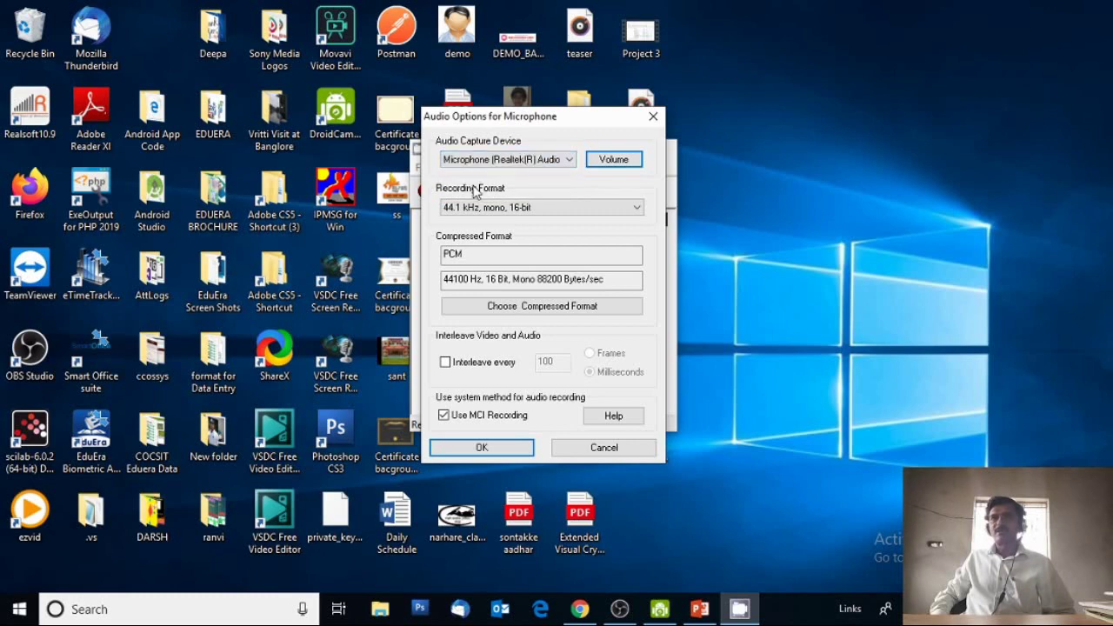
left_click(614, 162)
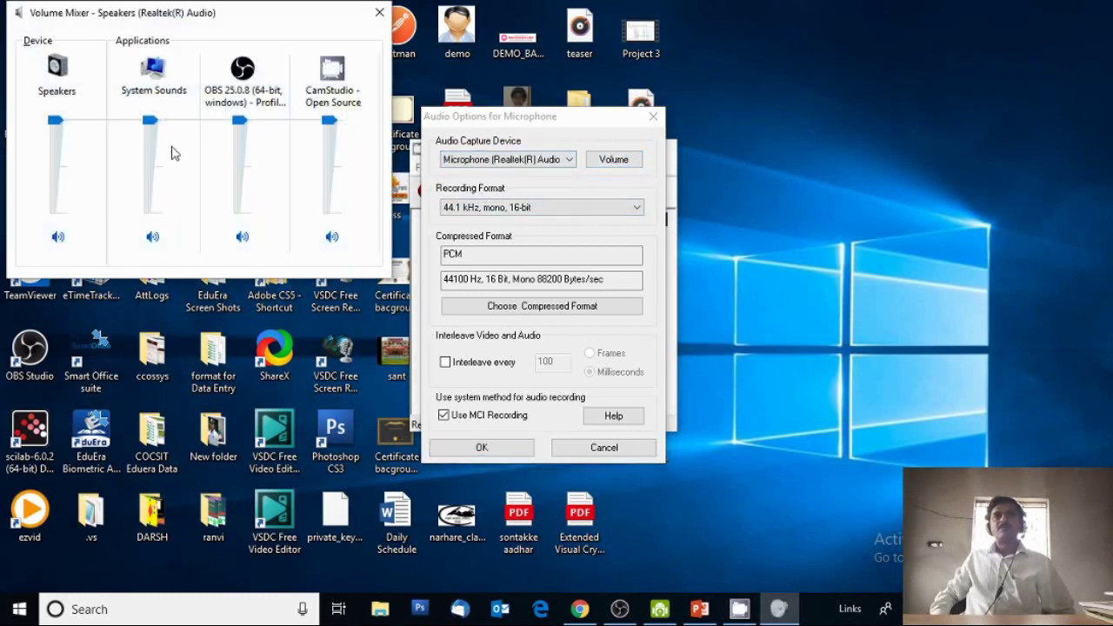
left_click(379, 12)
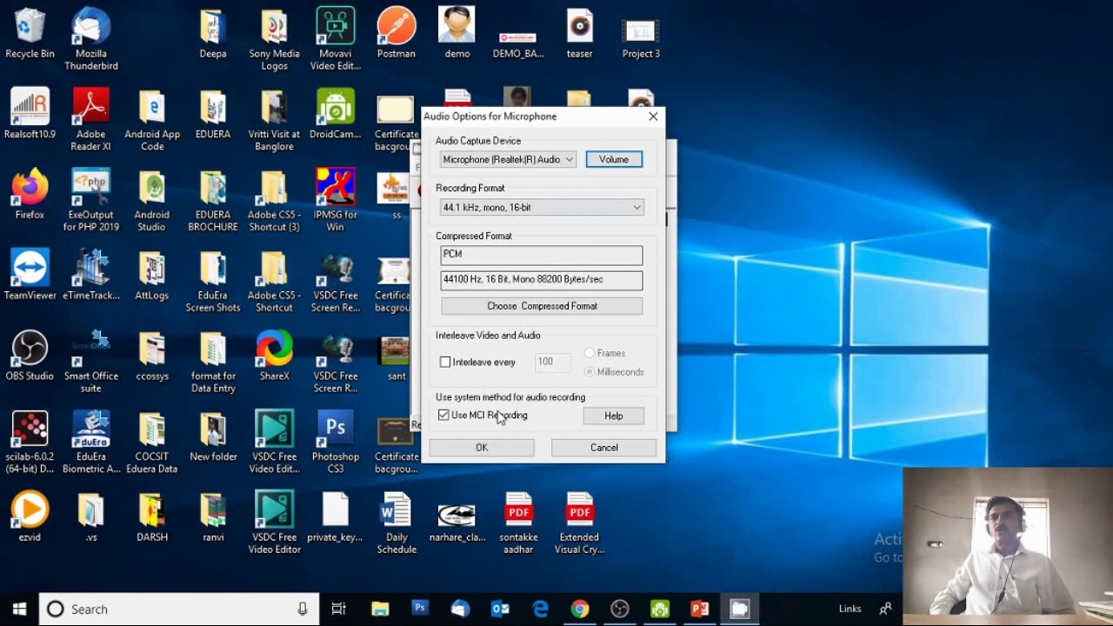
left_click(508, 454)
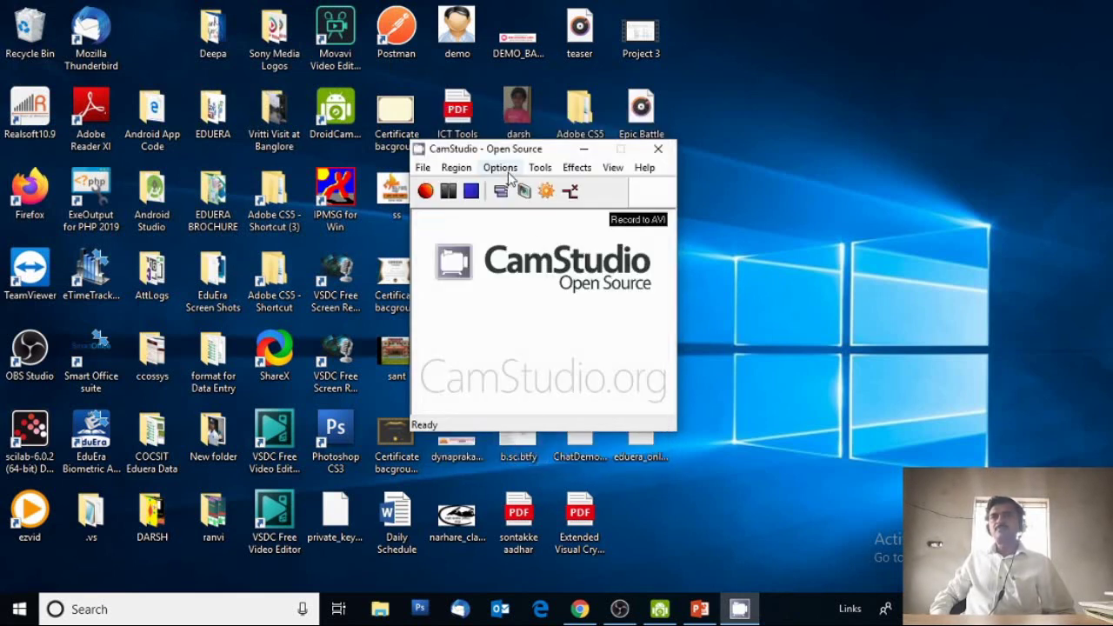
Step: Set the Video Options compressor to Microsoft Video 1 at quality 70 and confirm
left_click(501, 168)
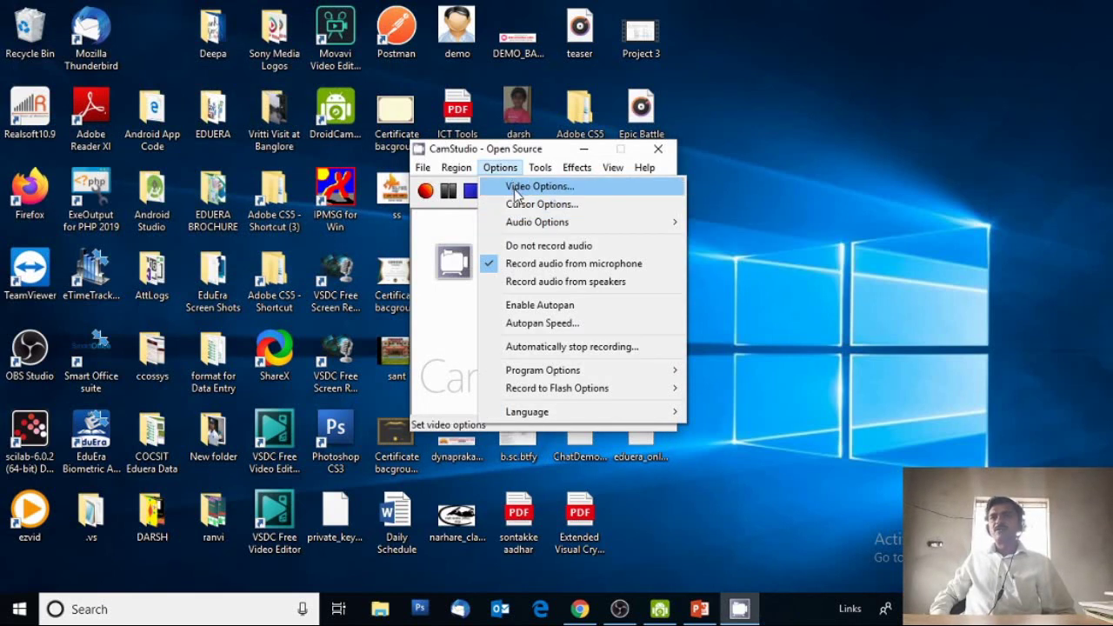
left_click(517, 189)
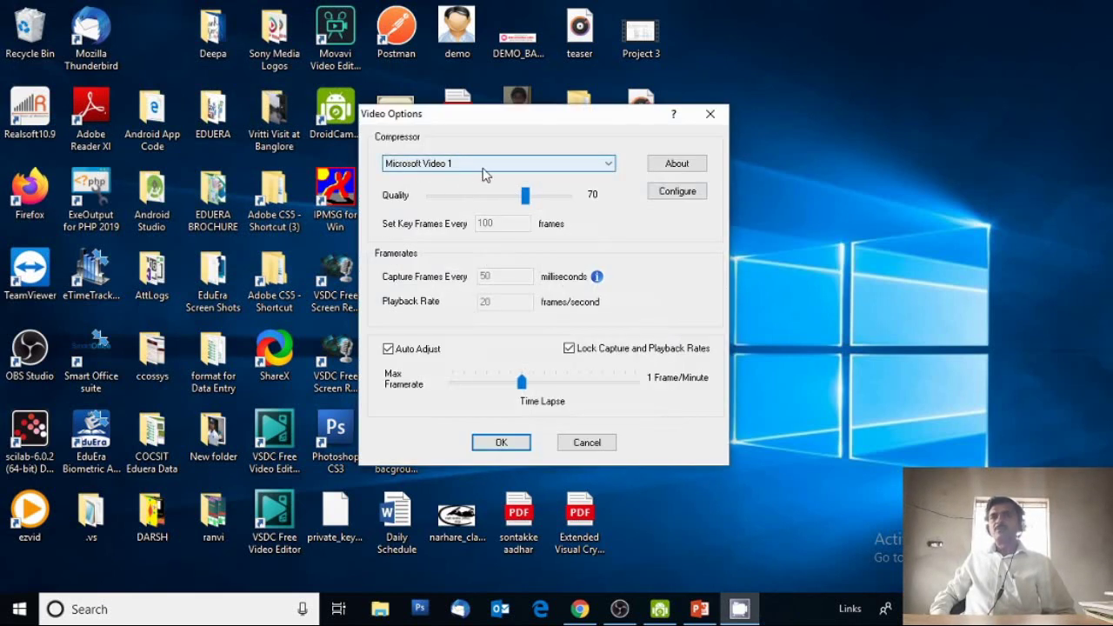
left_click(480, 168)
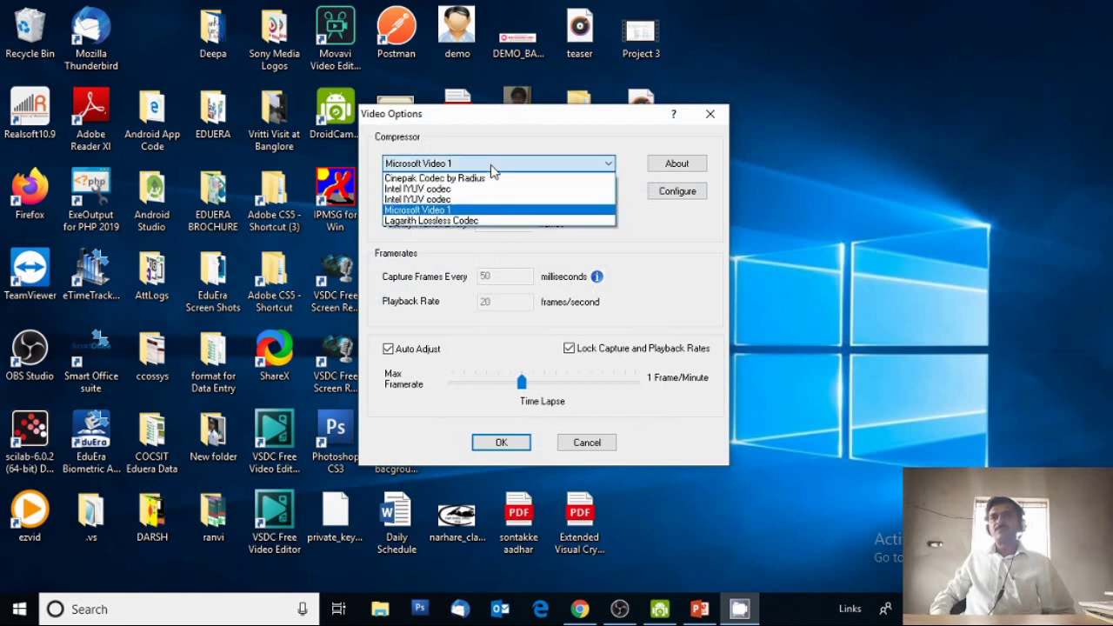
left_click(451, 211)
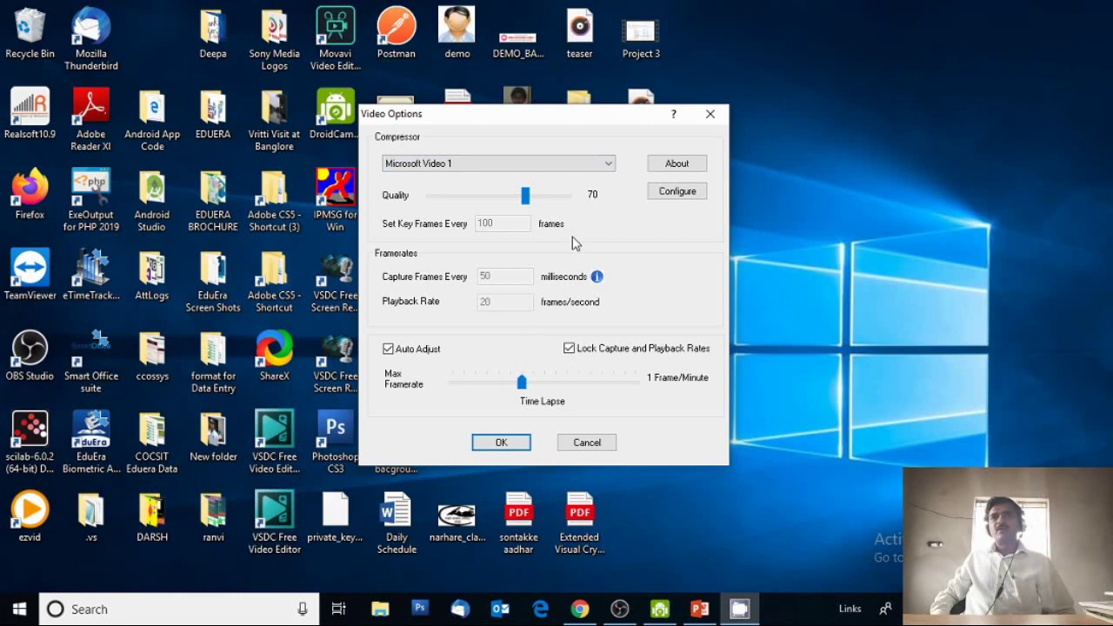
left_click(502, 443)
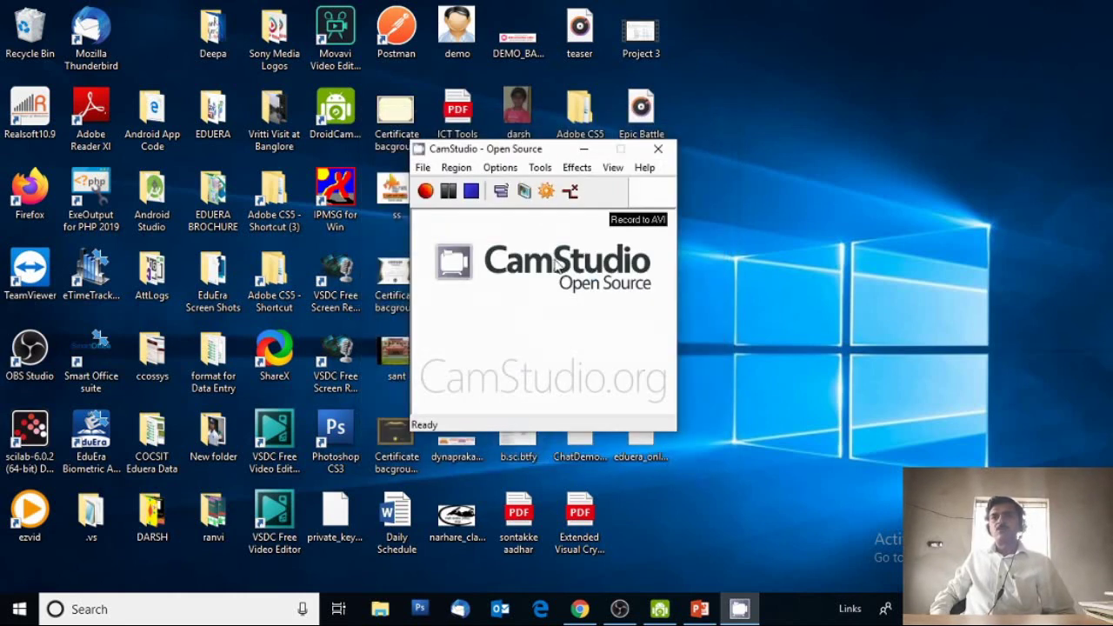
Step: Open CamStudio's Keyboard Shortcuts settings from the Program Options menu
left_click(500, 167)
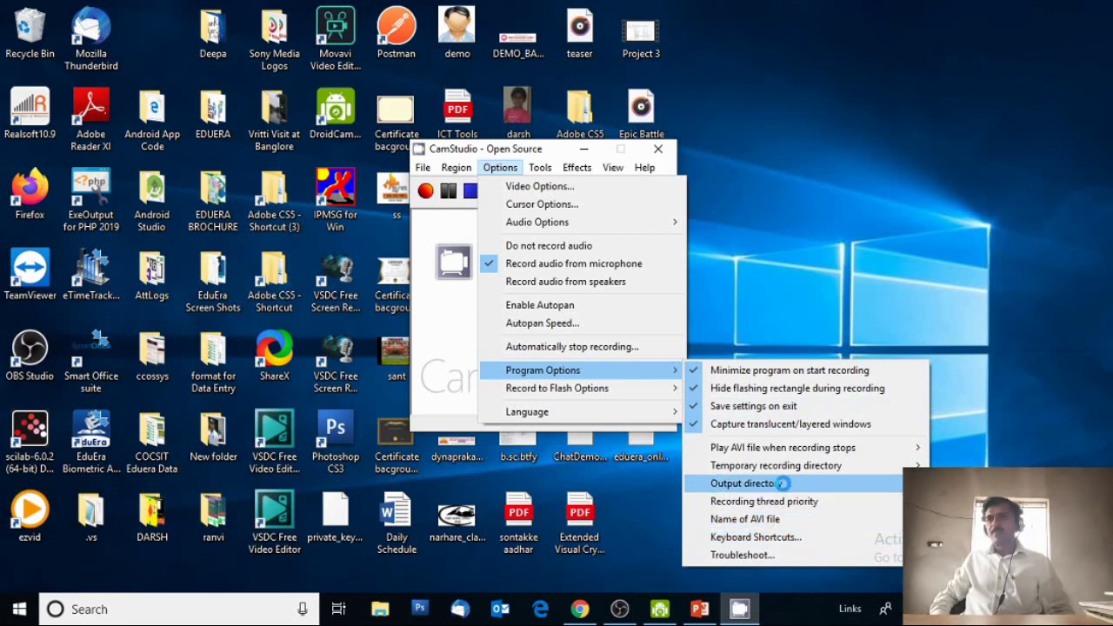
mouse_move(543, 370)
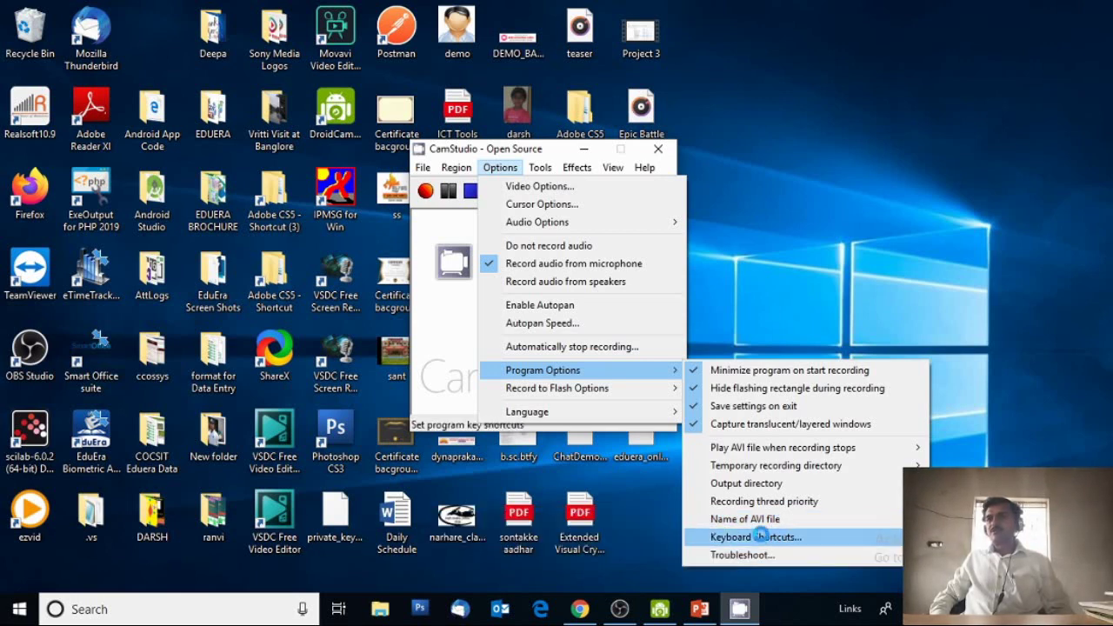
left_click(761, 537)
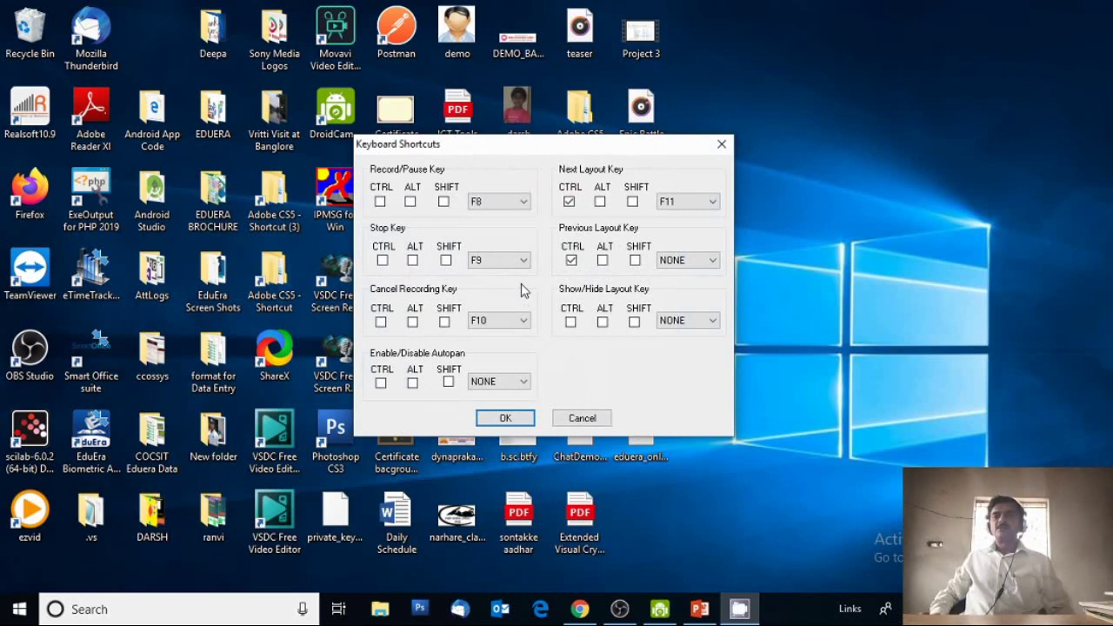
Step: Check the F8 record/pause, F9 stop and F10 cancel shortcuts and close the dialog unchanged
mouse_move(563, 153)
left_mouse_down()
mouse_move(665, 195)
mouse_move(637, 174)
left_mouse_up()
left_click(557, 227)
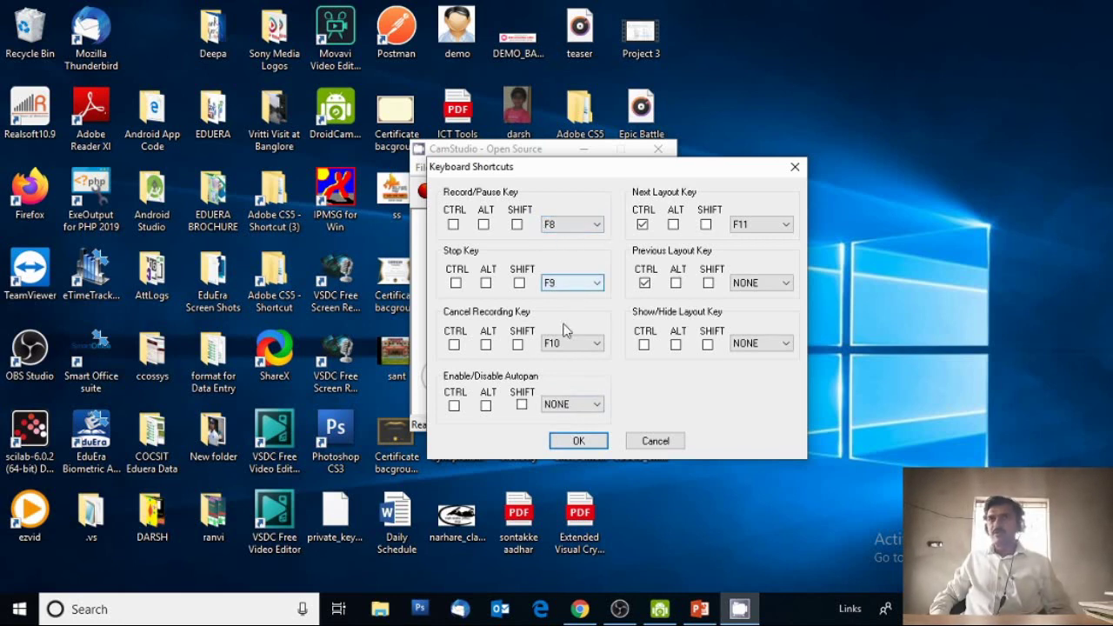
left_click(578, 441)
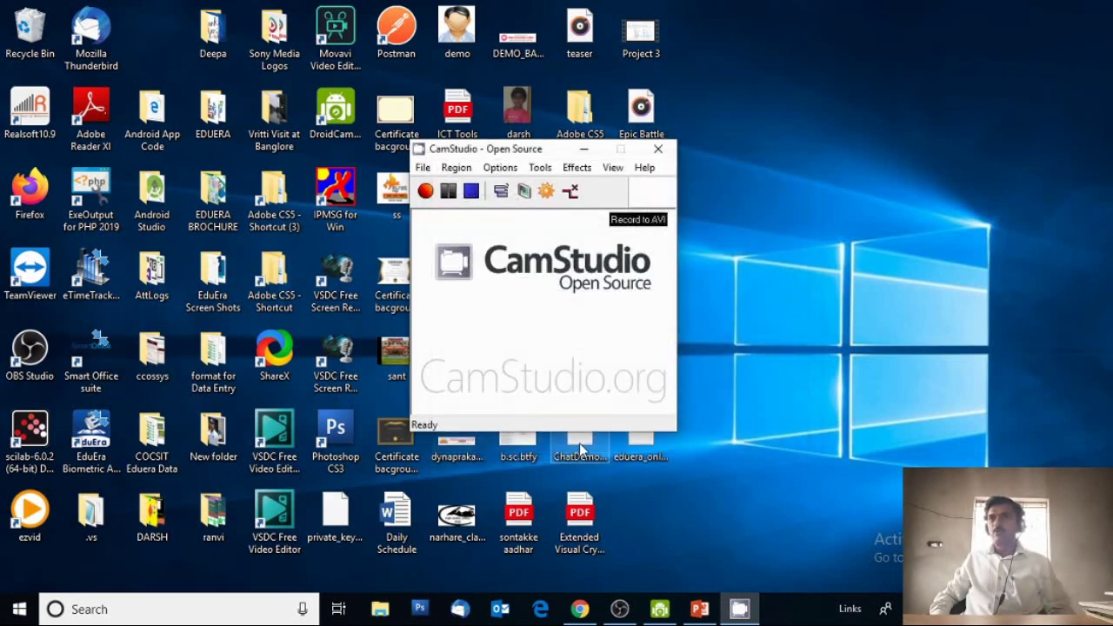
Step: Browse the Effects menu, then start a CamStudio screen recording
left_click(576, 168)
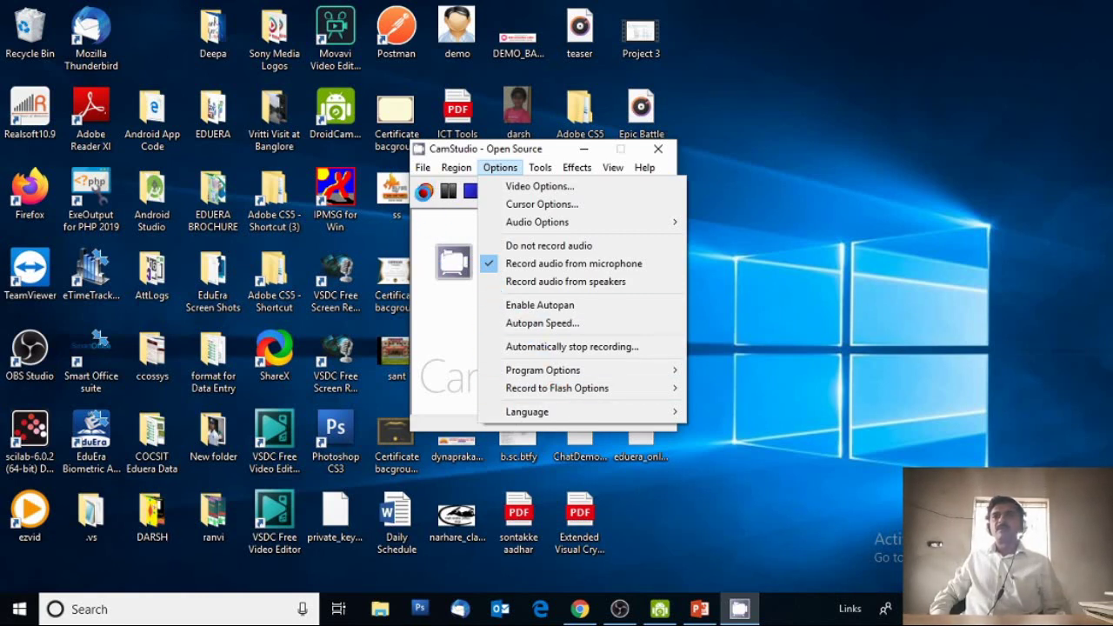
left_click(424, 217)
left_click(425, 191)
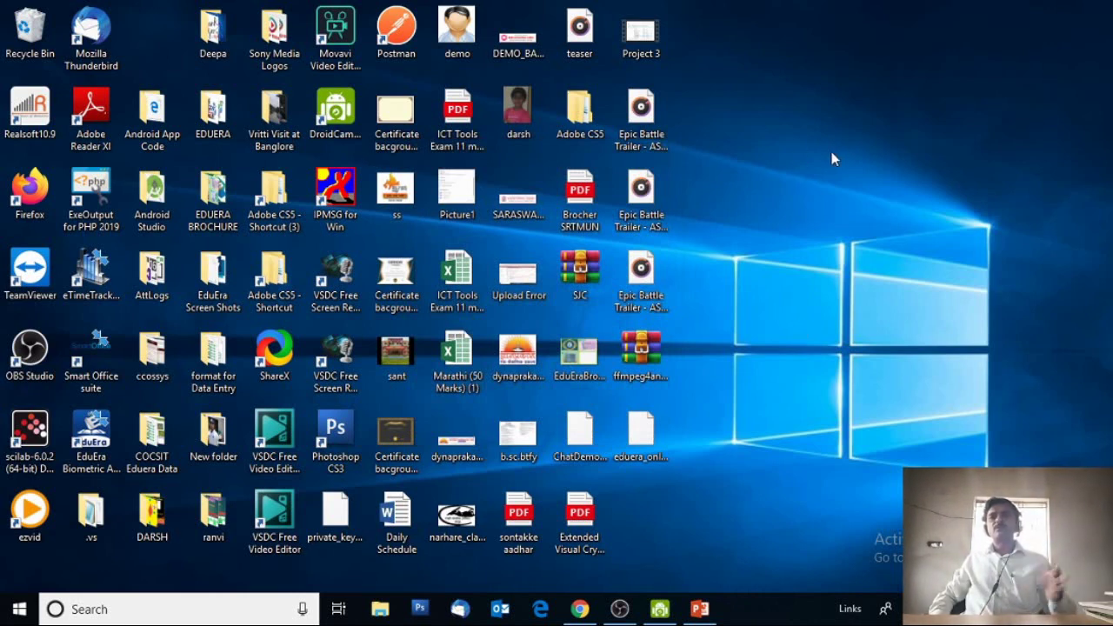
Step: Select the PowerPoint title slide and advance to the Outline/Contents slide
left_click(707, 608)
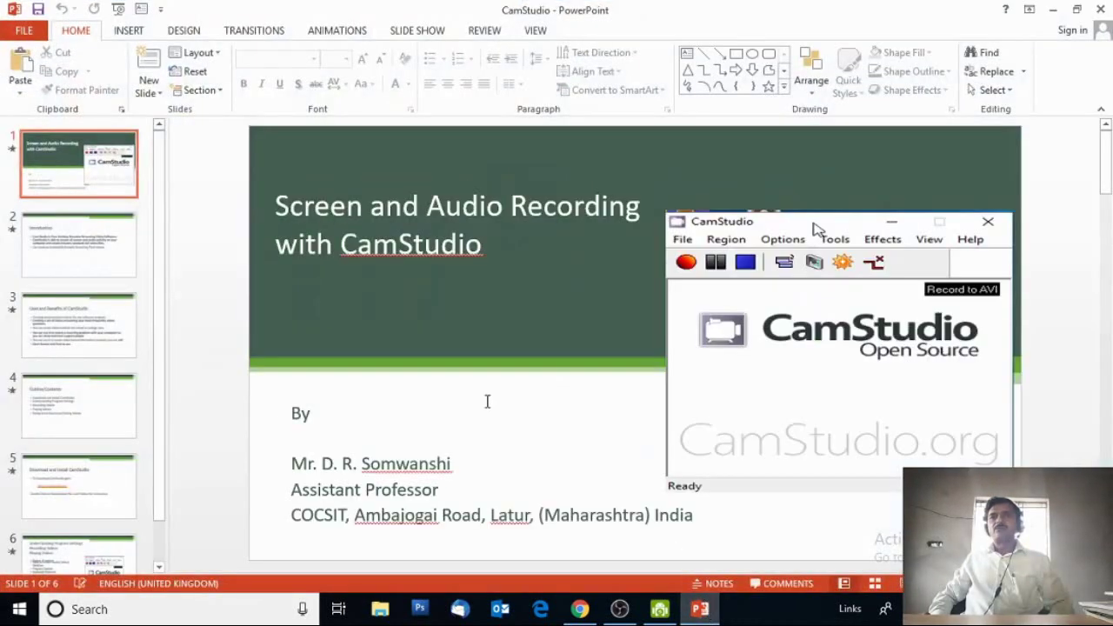
left_click(74, 165)
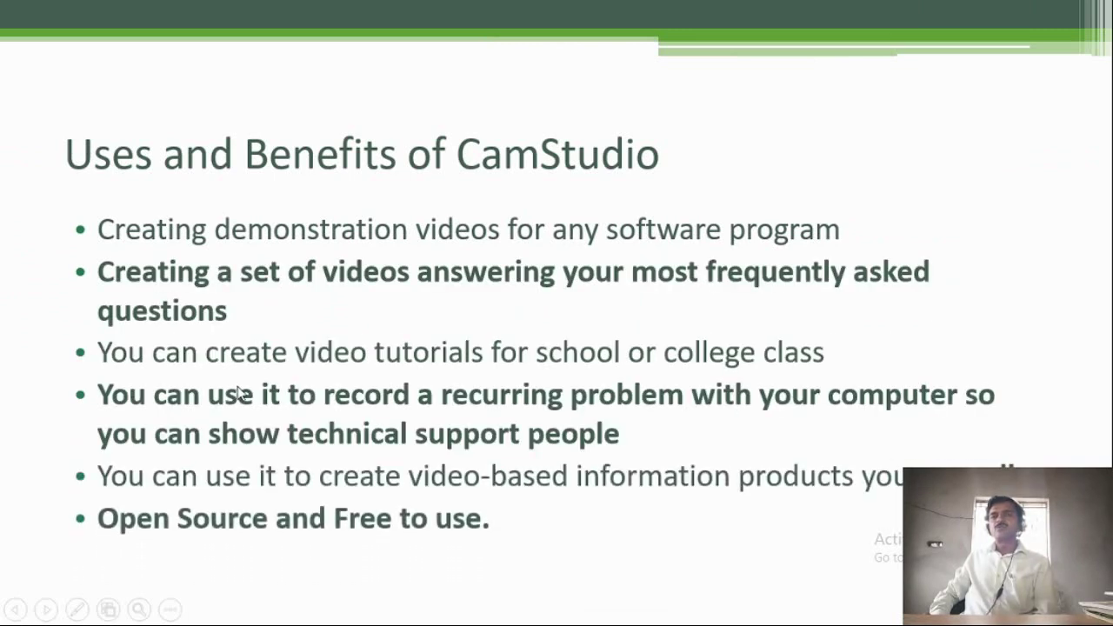
key("Right")
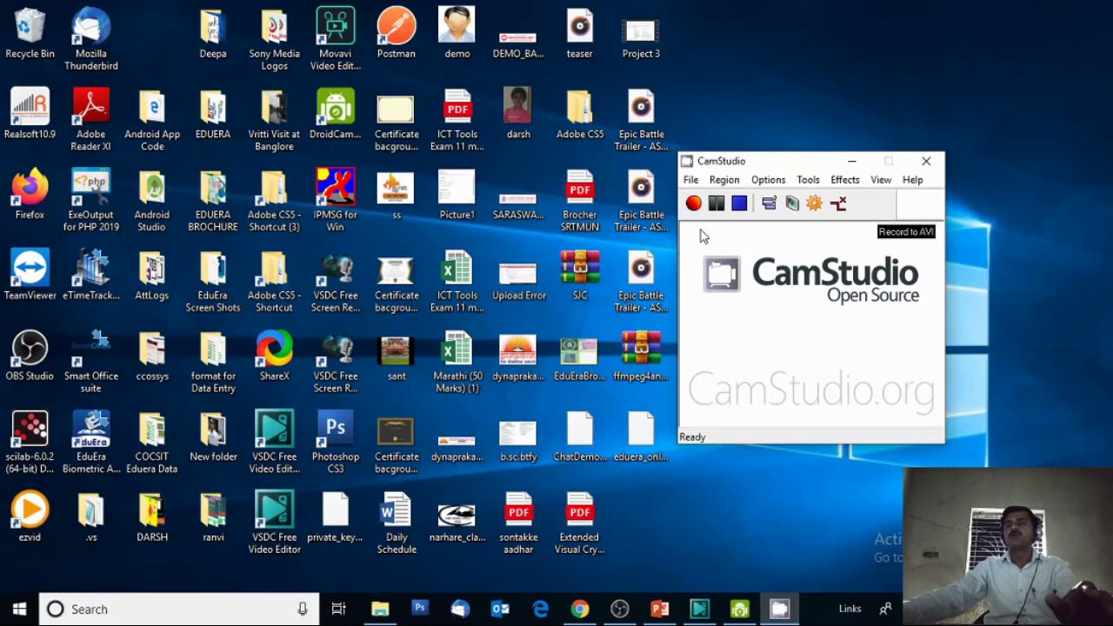
Step: Record the PowerPoint slide show from the current slide, then bring the recorder back
left_click(693, 204)
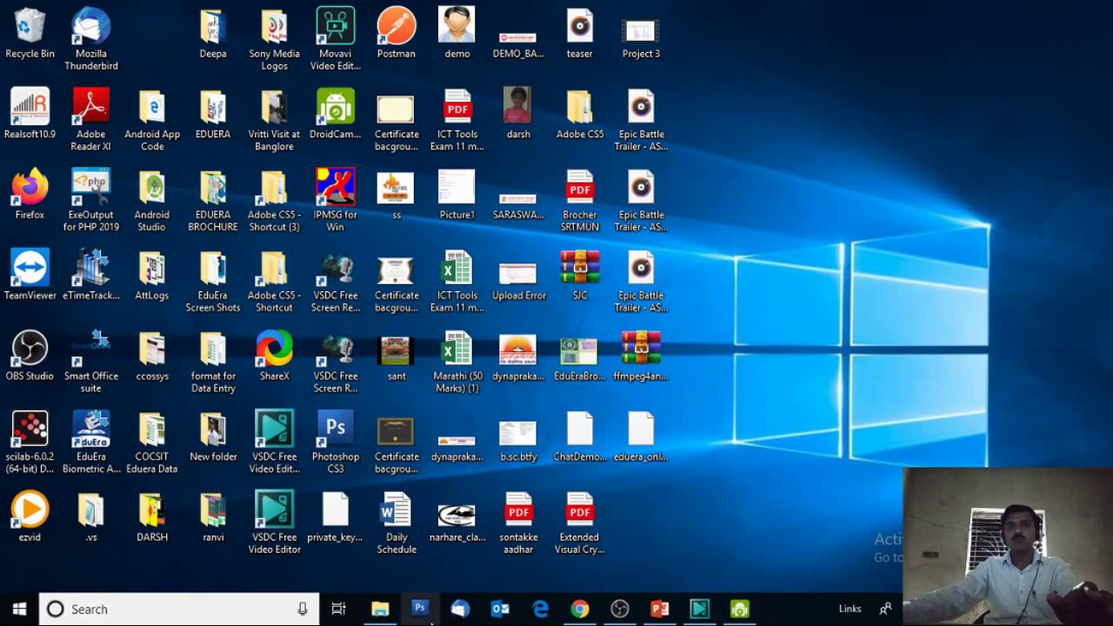
left_click(660, 609)
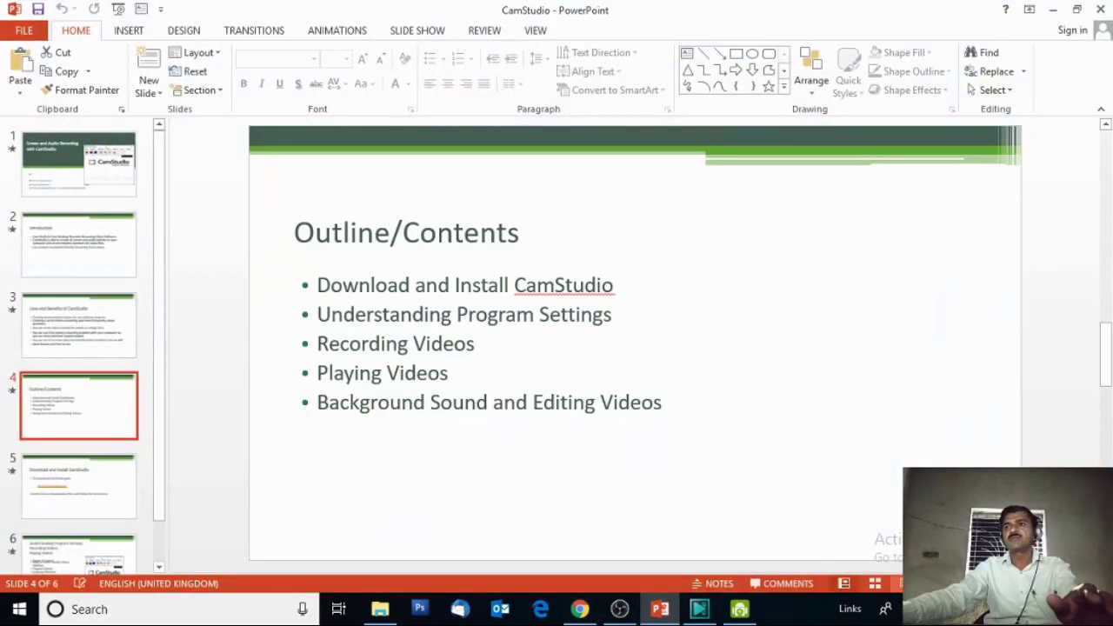
key("shift+F5")
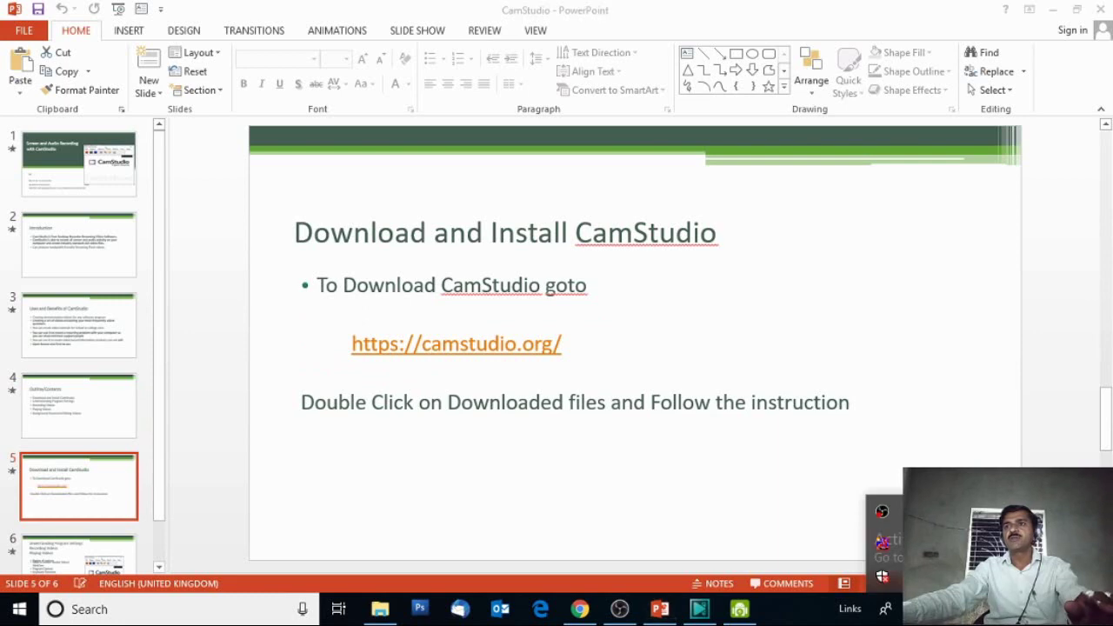
left_click(882, 511)
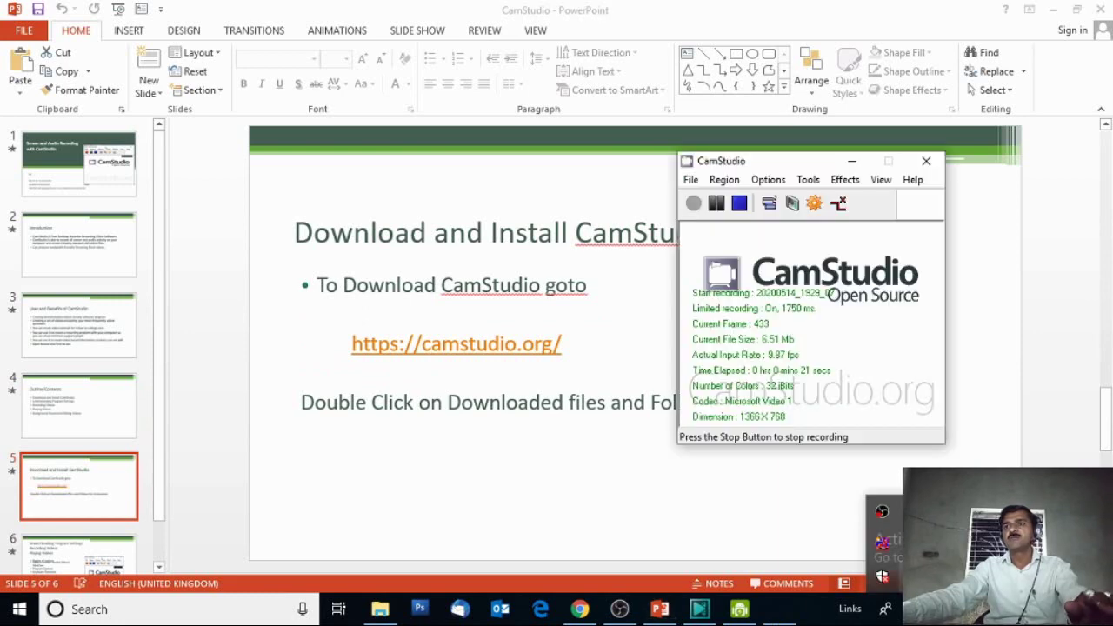
Step: Stop recording and save the video as 'bbb' AVI
left_click(739, 204)
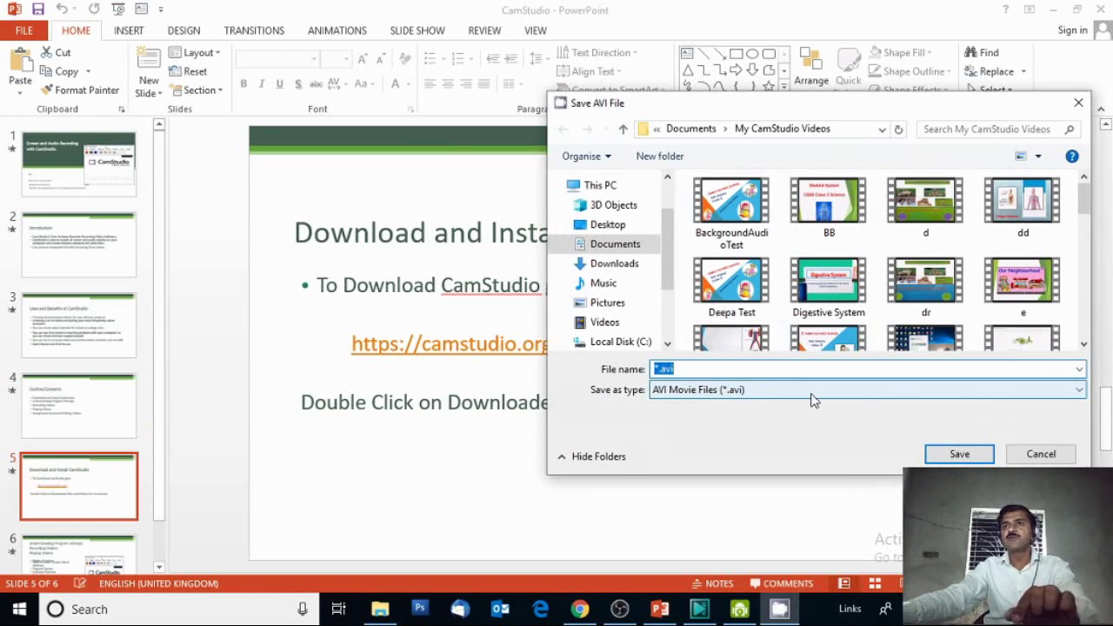
type("b")
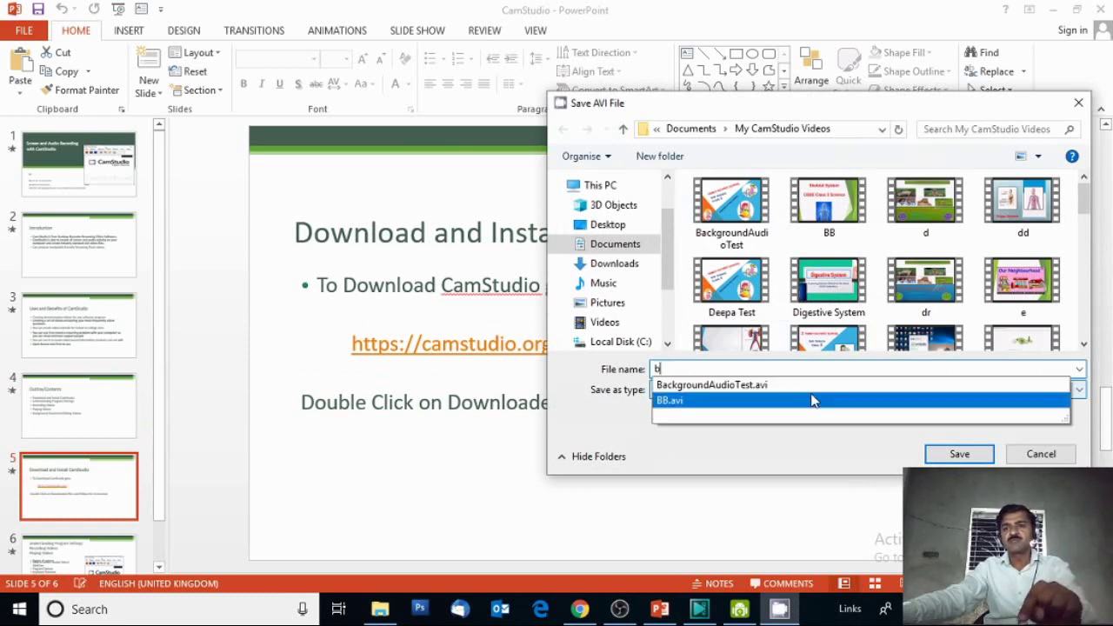
type("bb")
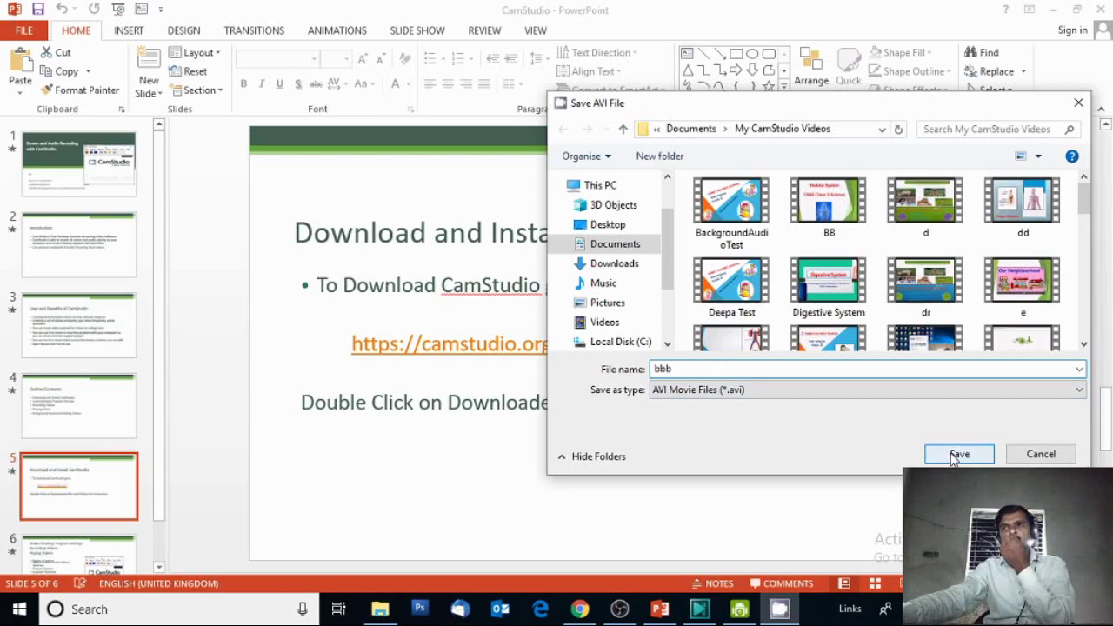
left_click(957, 454)
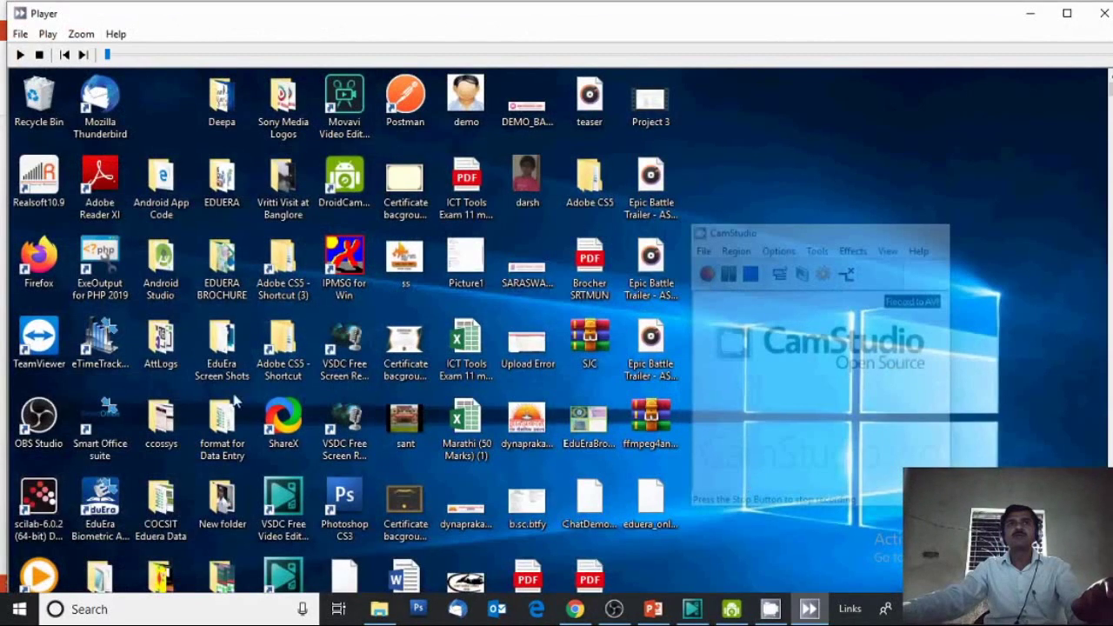
Step: Play the 'bbb' recording in CamStudio Player, then close the player
left_click(20, 55)
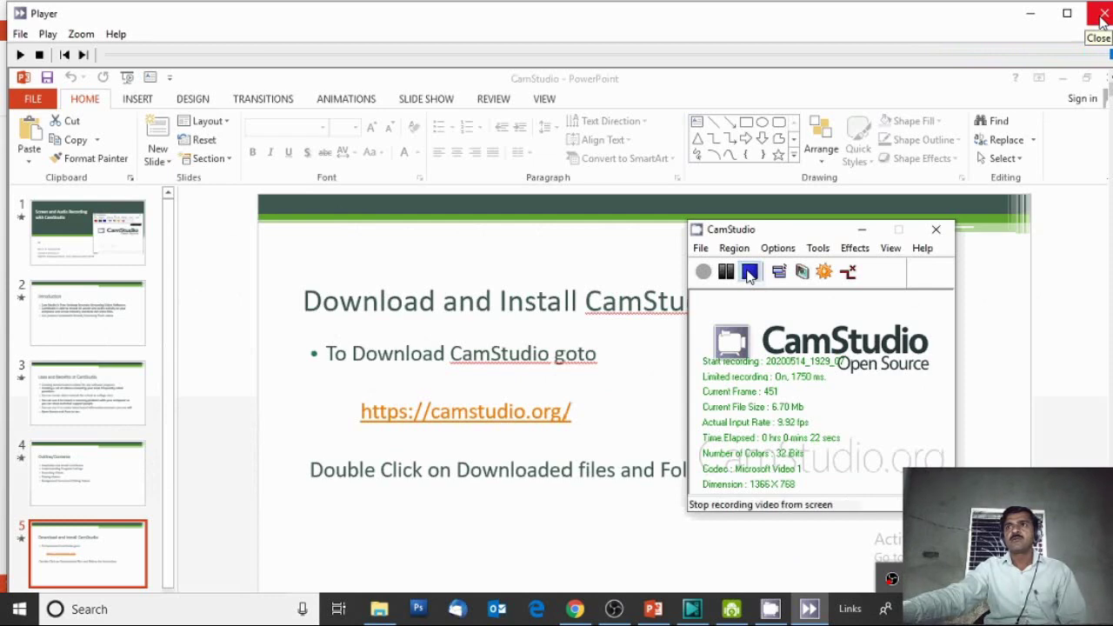
left_click(1101, 18)
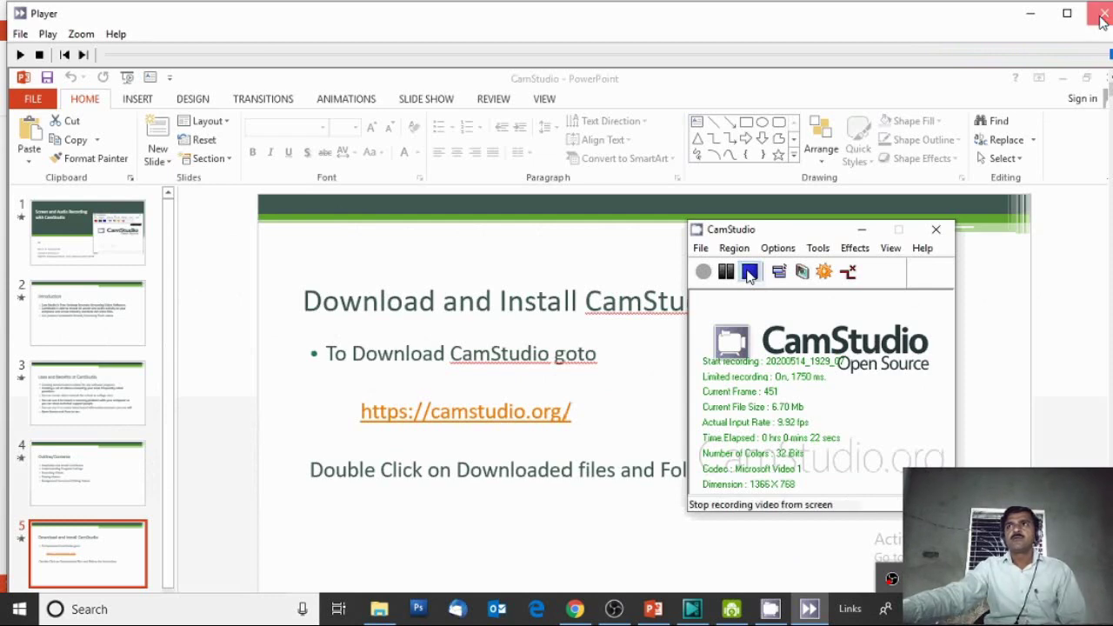